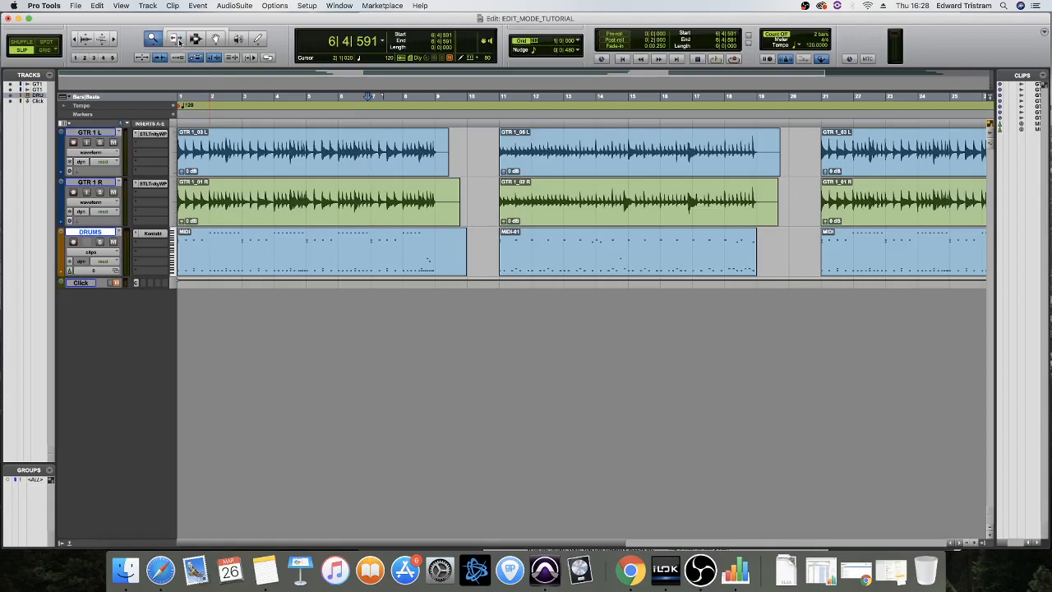
Step: With the Trim tool in Standard mode, try shortening and extending the edges of the first two GTR 1 L clips
click(176, 39)
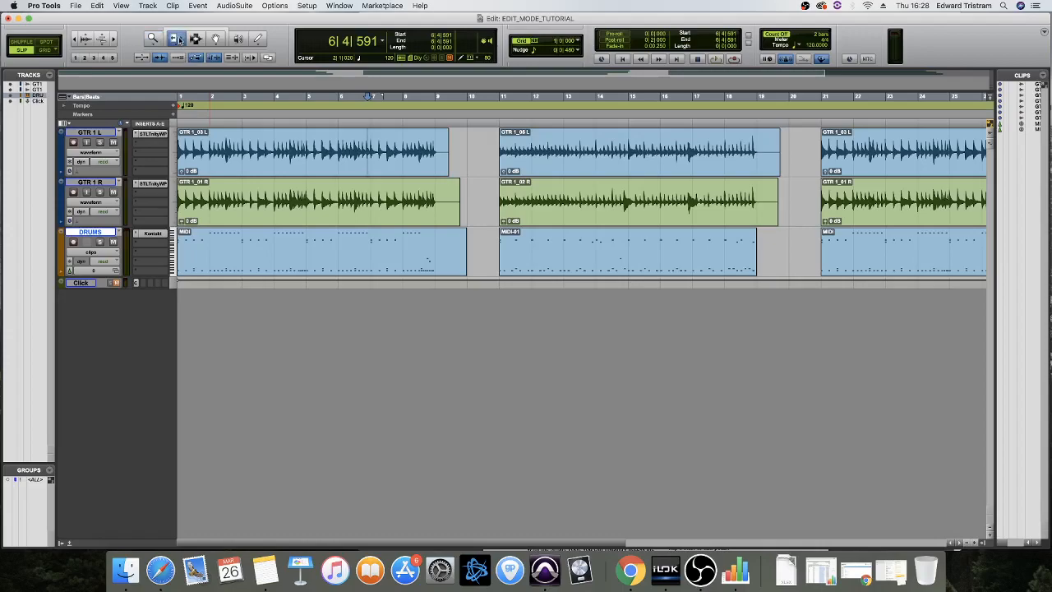
click(178, 39)
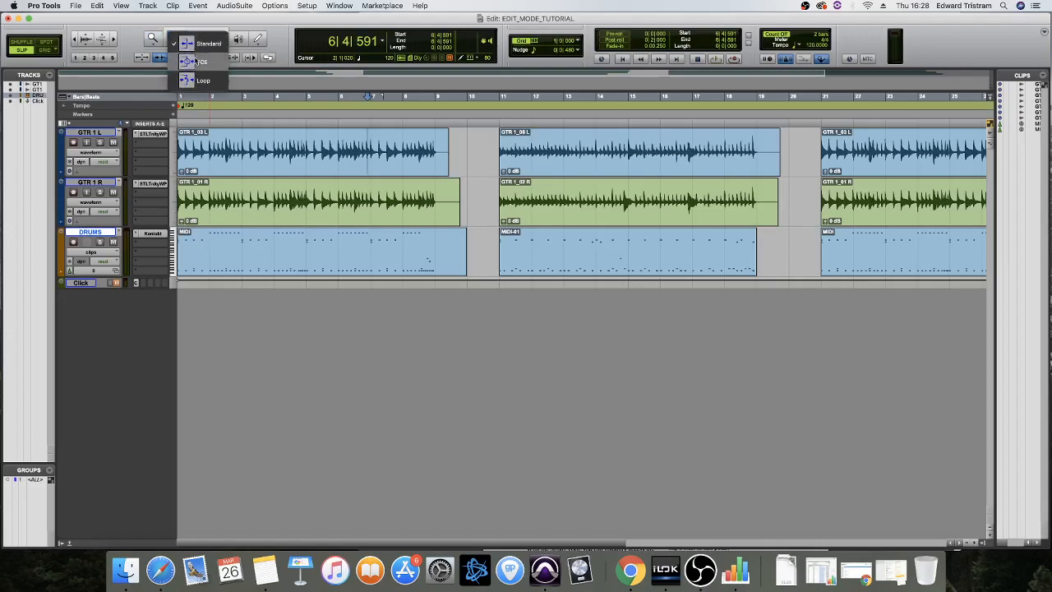
click(195, 43)
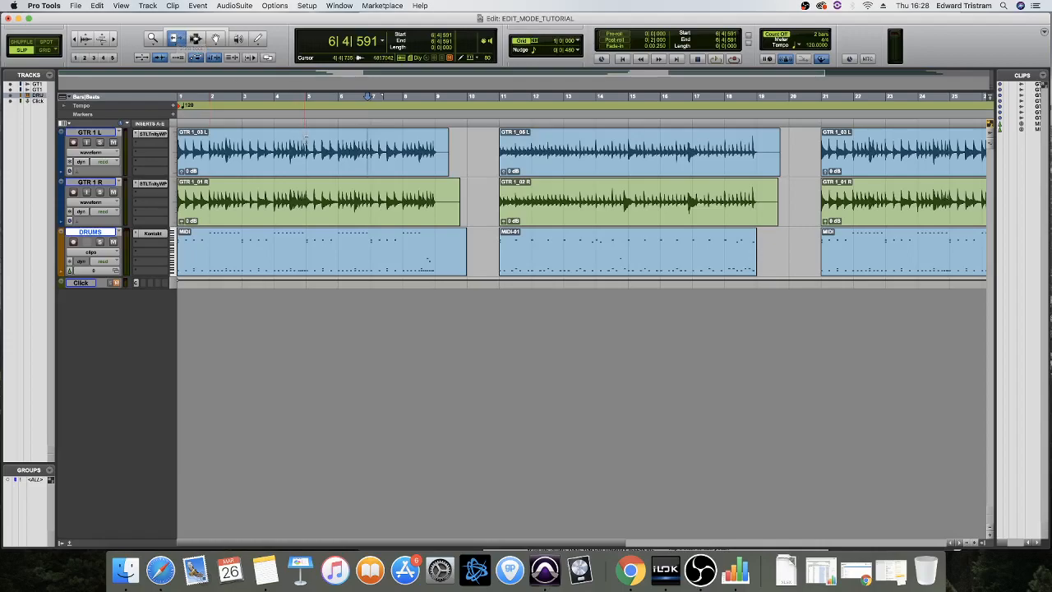
mouse_move(448, 147)
mouse_down()
mouse_move(294, 147)
mouse_move(447, 146)
mouse_up()
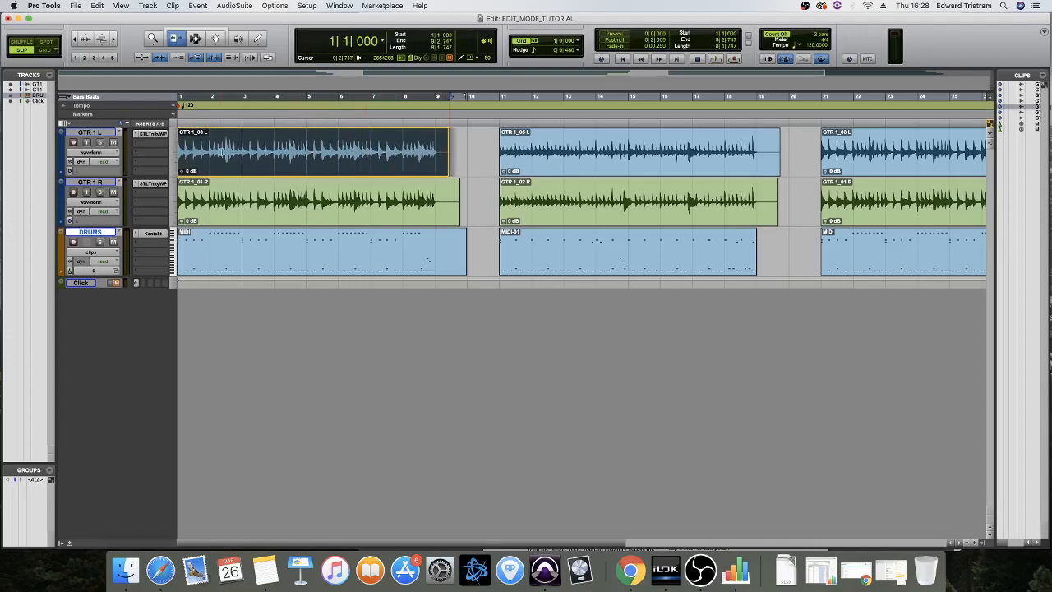
drag(182, 148, 152, 152)
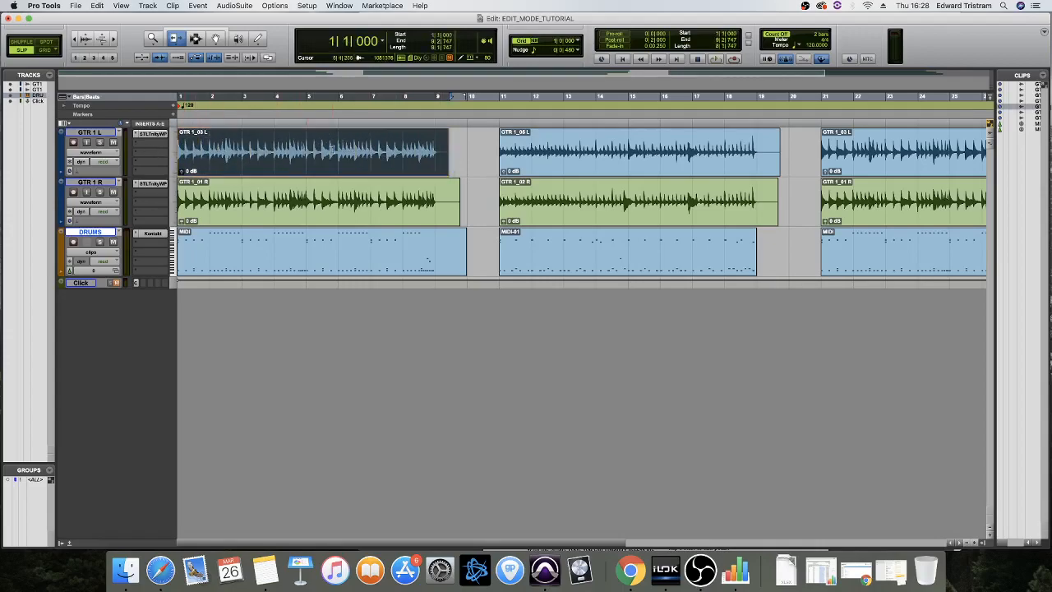
drag(446, 148, 468, 144)
drag(446, 146, 508, 147)
drag(507, 148, 458, 152)
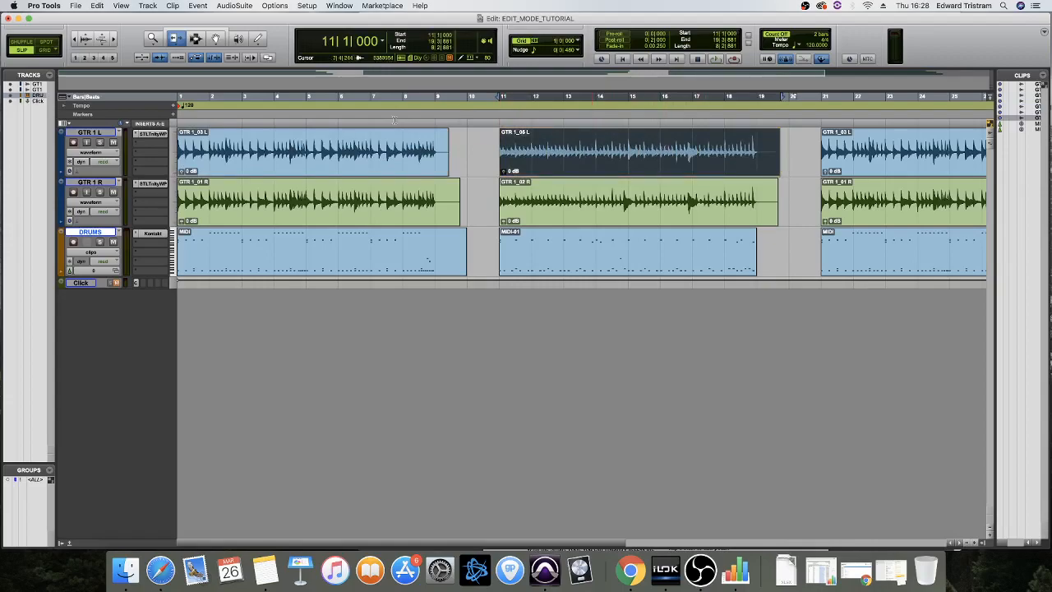
drag(449, 148, 424, 170)
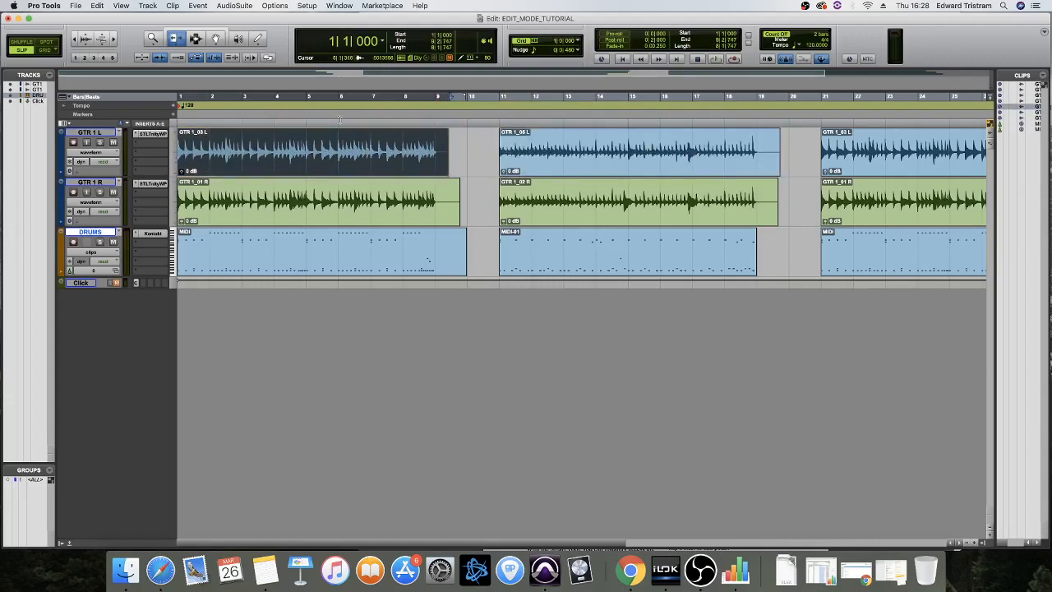
Step: With the Selector, delete a section of the first GTR 1 L clip between about bars 4 and 7, and undo the deletion
click(197, 39)
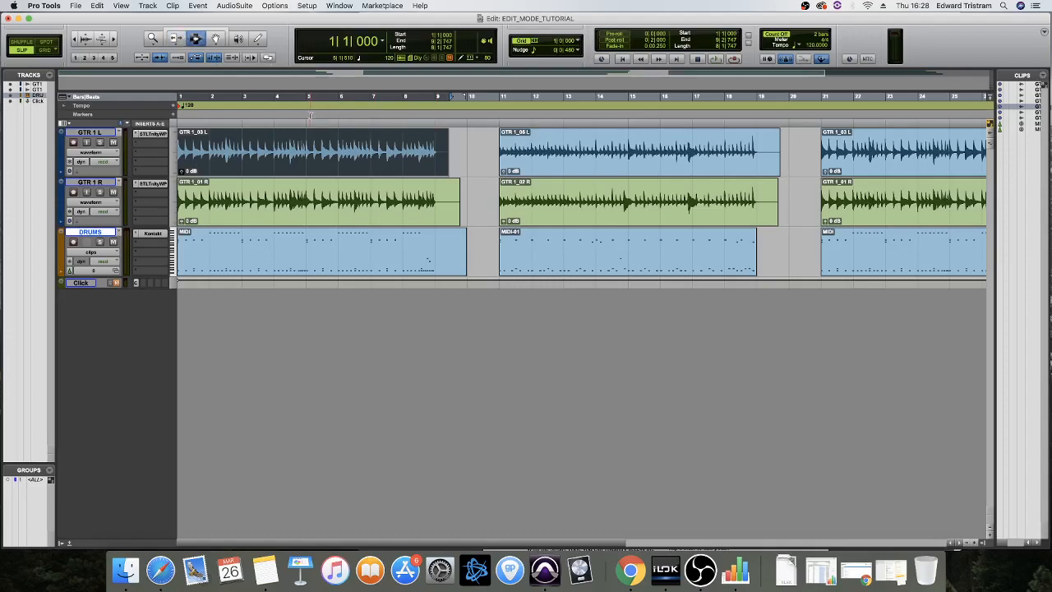
click(299, 135)
mouse_move(299, 136)
mouse_down()
mouse_move(427, 153)
mouse_move(290, 134)
mouse_up()
key(BackSpace)
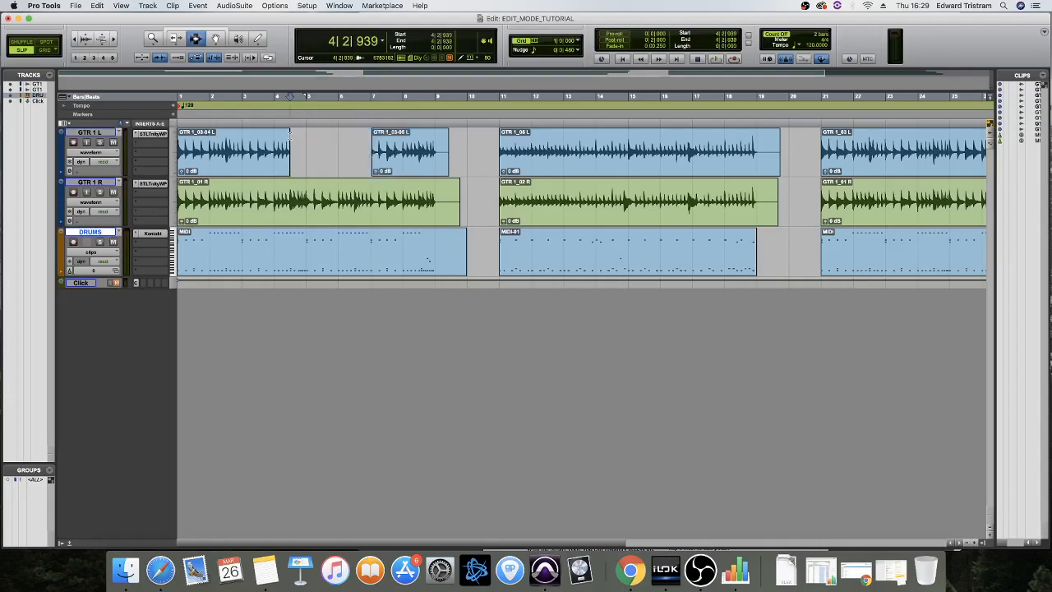
key(super+z)
Step: Delete a range from about bar 4 to bar 17 across GTR 1 L, GTR 1 R and DRUMS, and undo the deletion
drag(265, 136, 496, 148)
drag(283, 148, 705, 247)
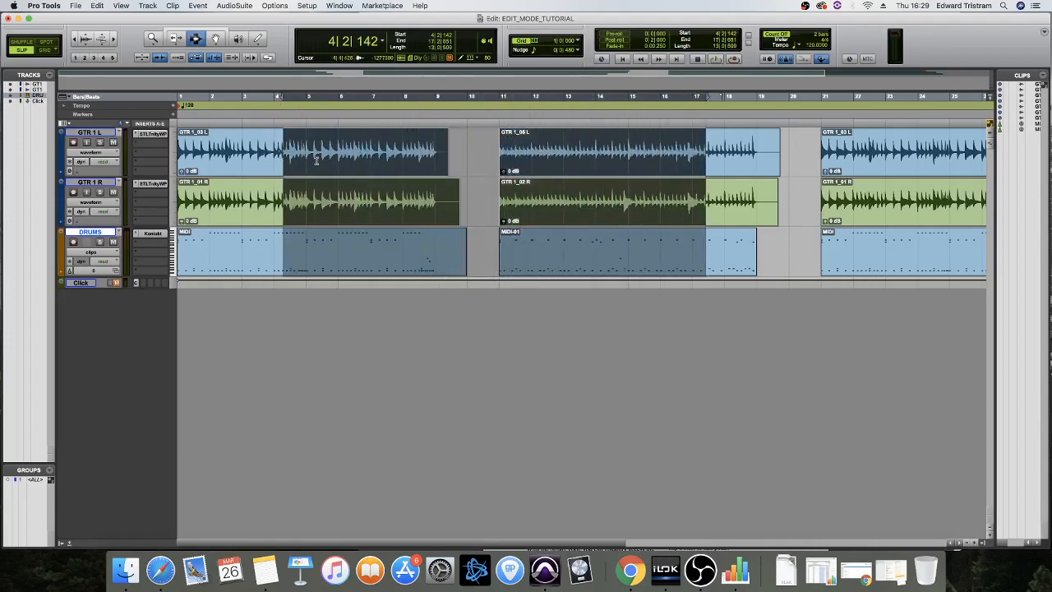
key(Delete)
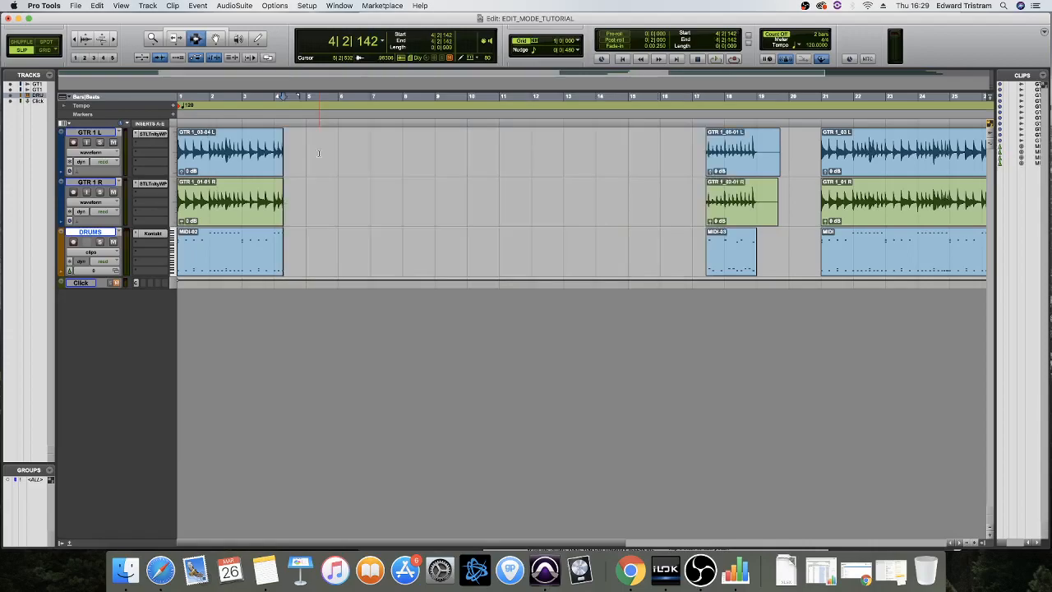
key(super+z)
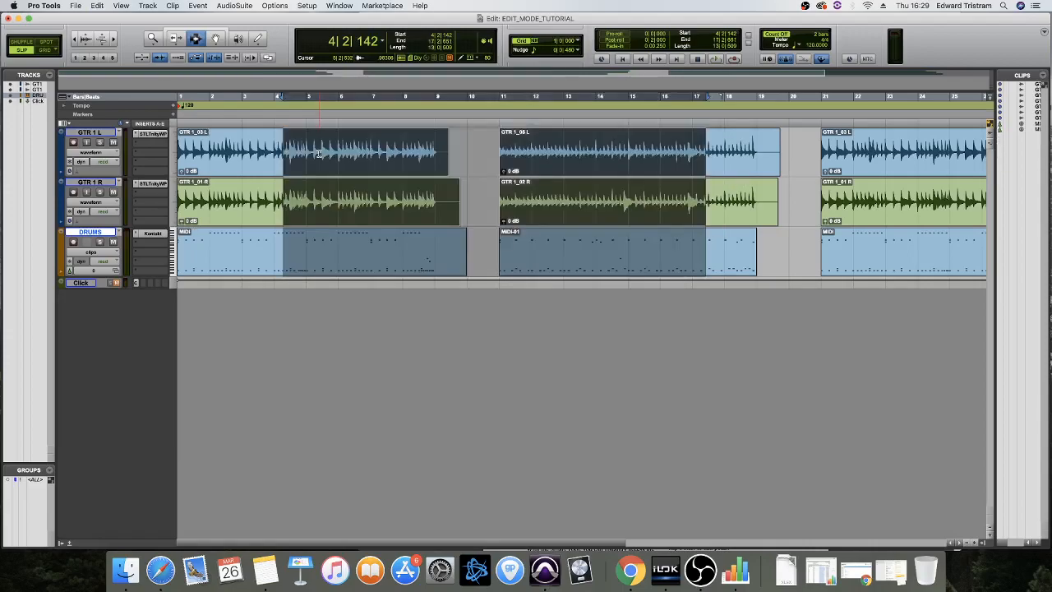
click(314, 137)
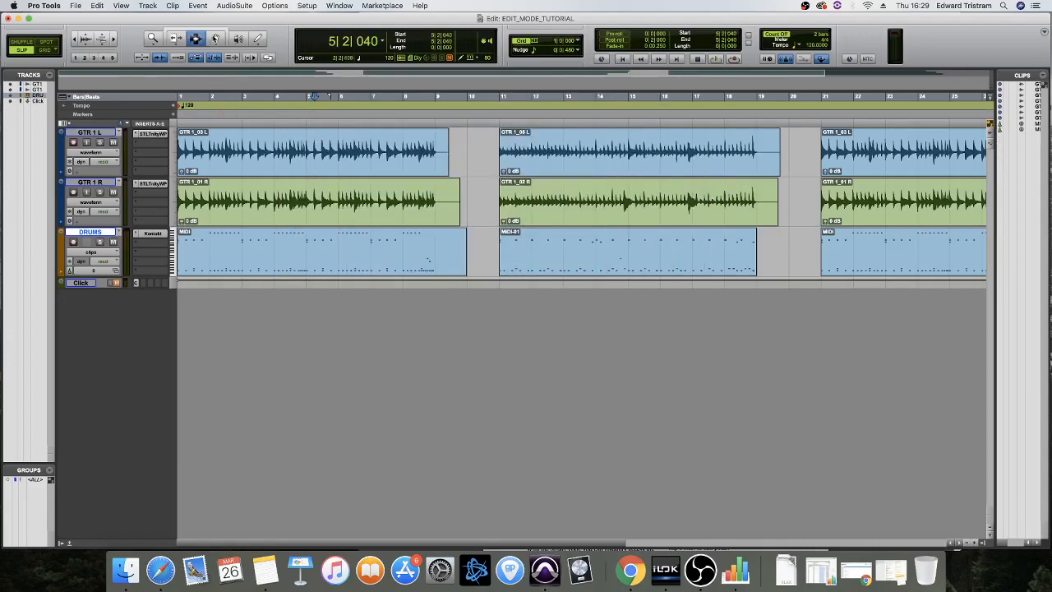
Step: With the Grabber, try moving the first GTR 1 L clip along its track, overlapping the second clip, and undo each move
click(216, 39)
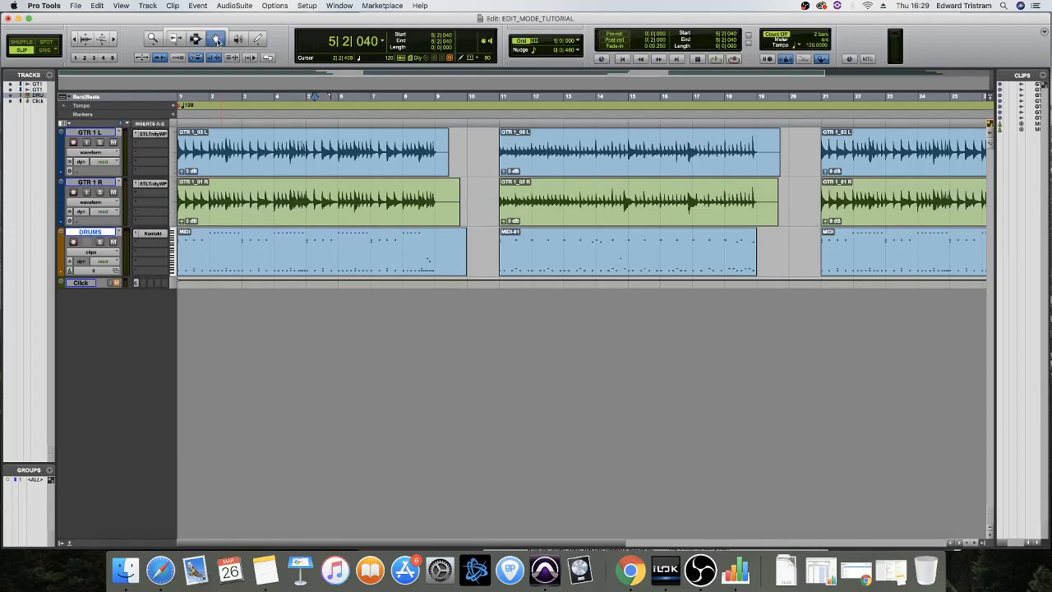
drag(291, 164, 335, 159)
key(super+z)
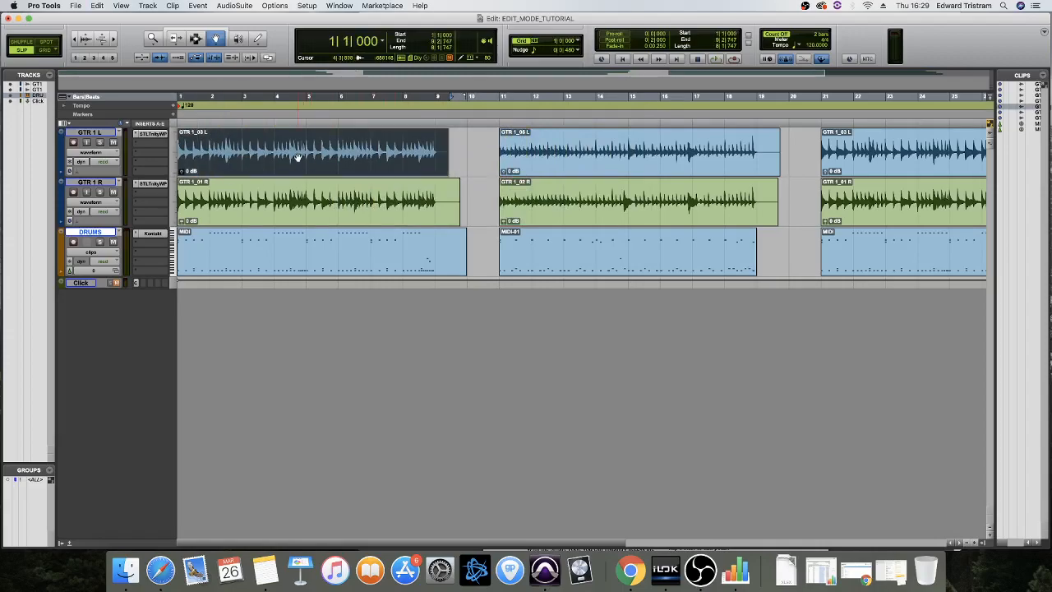
drag(299, 158, 550, 167)
key(super+z)
drag(332, 153, 422, 164)
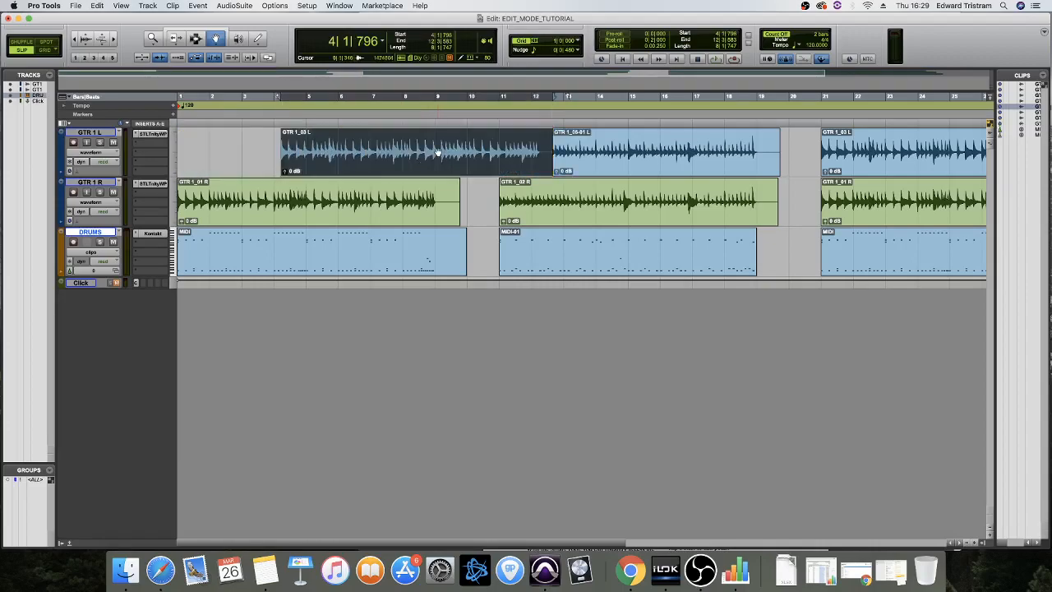
key(super+z)
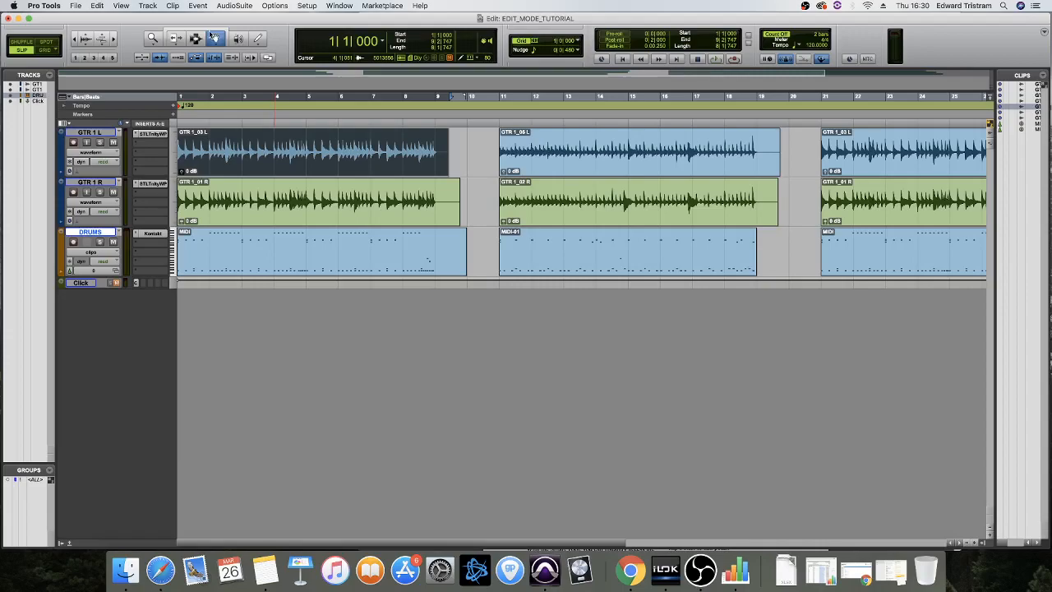
Step: Activate the Smart Tool, combining the Trim, Selector and Grabber tools
click(213, 35)
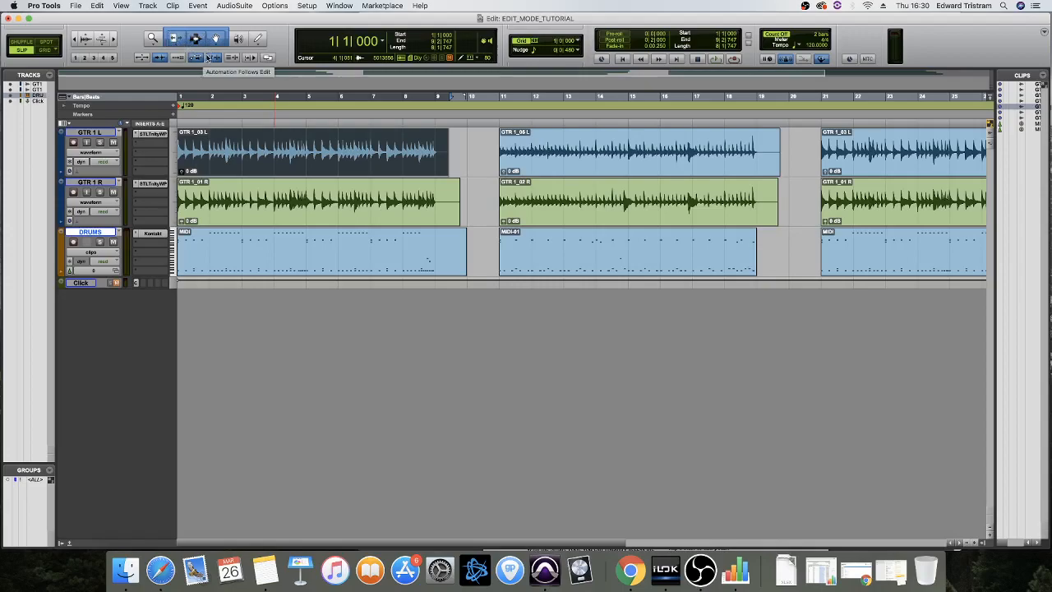
key(F10)
key(Escape)
key(Escape)
key(Escape)
key(Escape)
key(Escape)
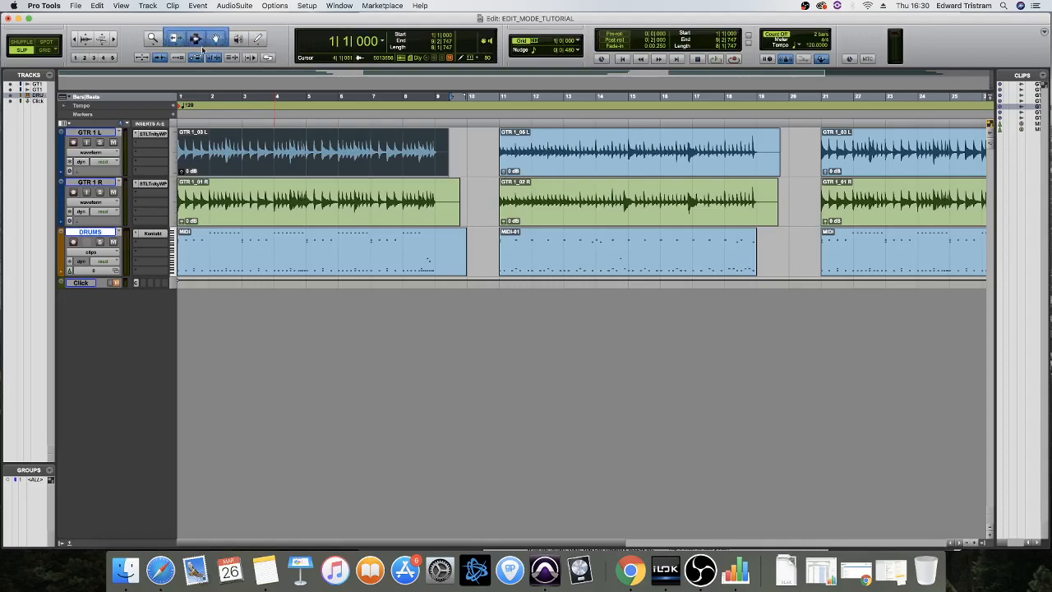
click(280, 146)
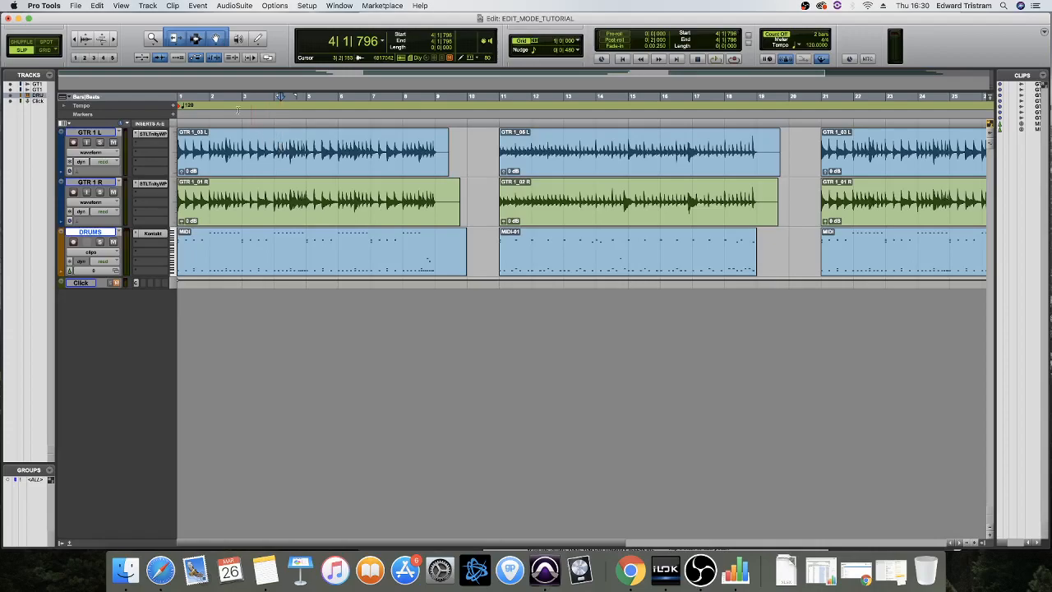
click(216, 38)
click(217, 31)
Step: With the Smart Tool, try selecting ranges in the upper half of the first GTR 1 L clip and place the edit cursor near bar 4
drag(335, 135, 246, 138)
drag(247, 138, 278, 138)
click(279, 138)
Step: Delete the section from 4|3|224 to about 5|4|878 of the first GTR 1 L clip, move the remaining part, and undo both edits
drag(292, 141, 337, 135)
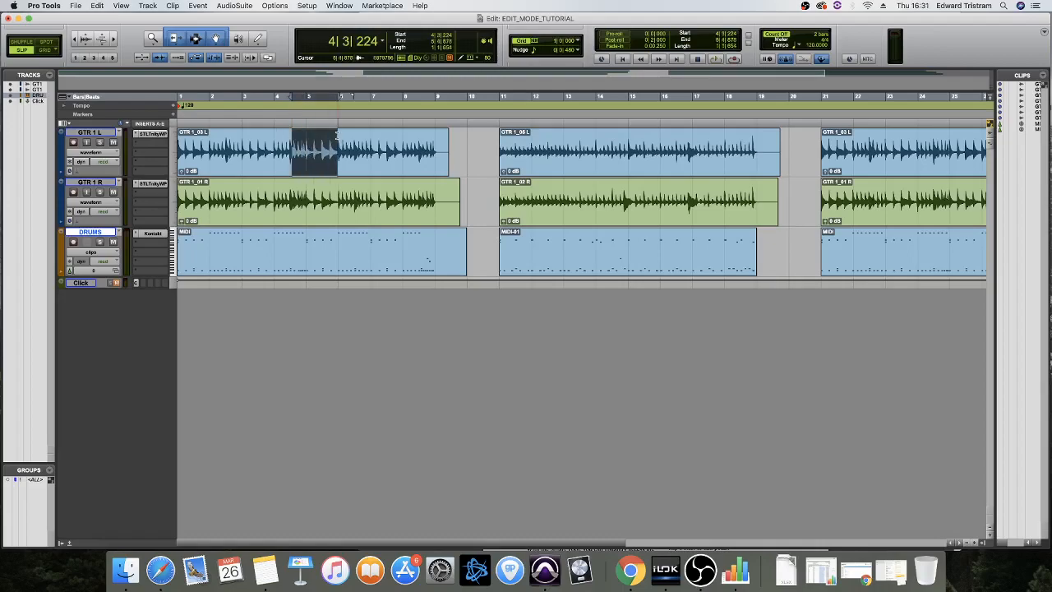
key(Delete)
drag(368, 169, 457, 167)
key(super+z)
key(super+z)
click(310, 139)
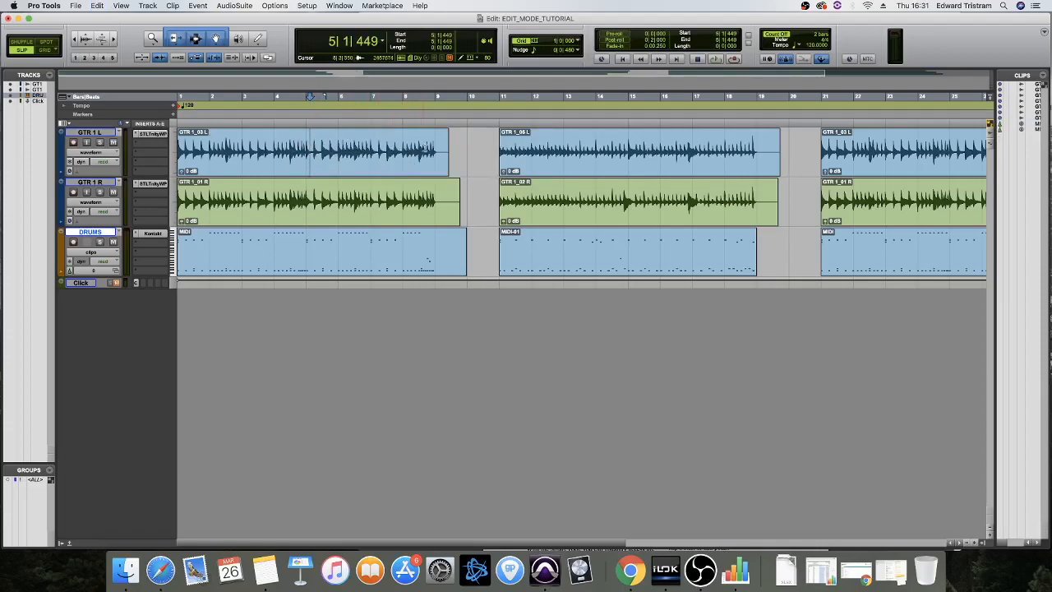
Step: Try trimming the end of the first GTR 1 L clip to about bar 8 and moving the clip, undoing both edits
mouse_move(443, 148)
mouse_down()
mouse_move(247, 148)
mouse_move(473, 146)
mouse_move(424, 146)
mouse_up()
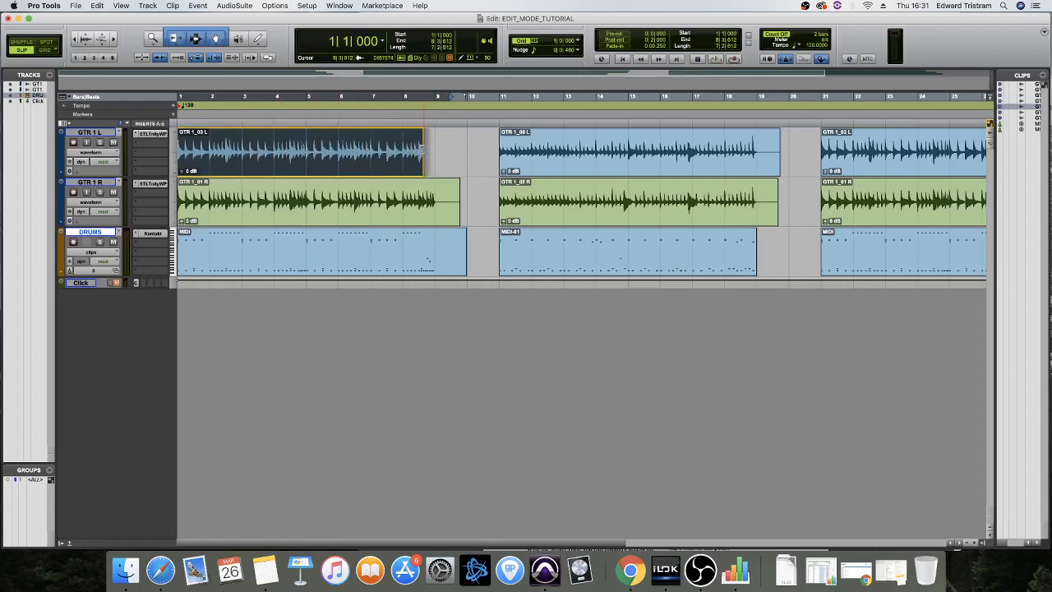
click(378, 140)
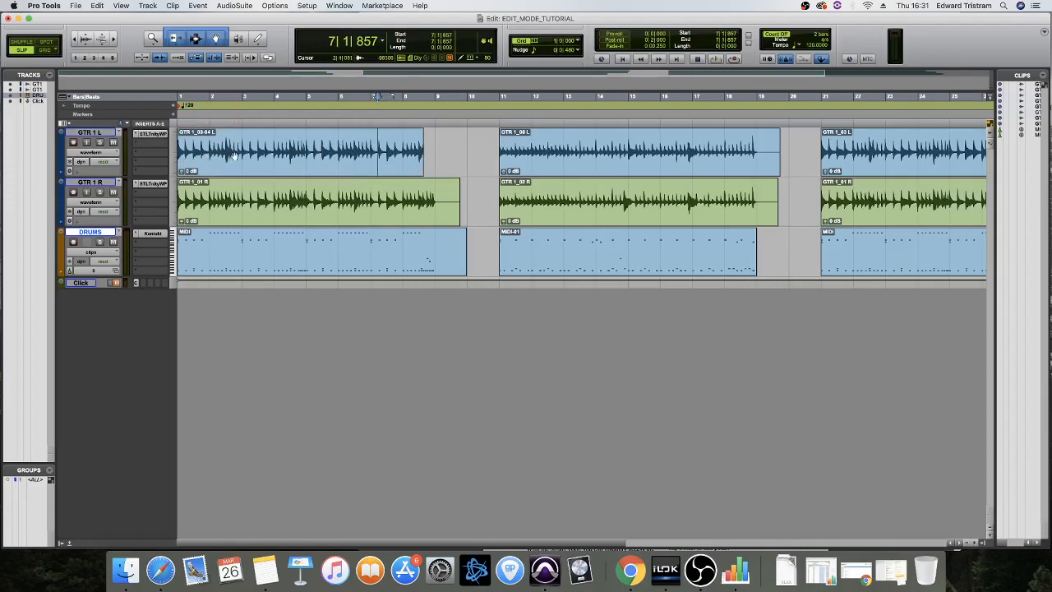
key(super+z)
drag(223, 148, 380, 147)
key(super+z)
click(369, 138)
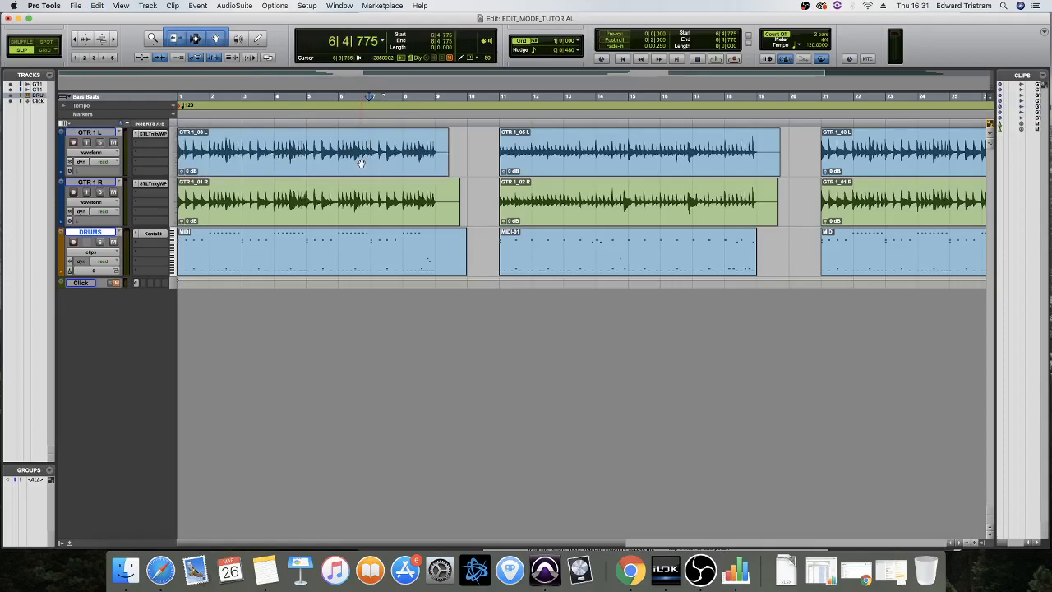
Step: Select the first two clips on both GTR 1 L and GTR 1 R together, and clear the selection
click(360, 166)
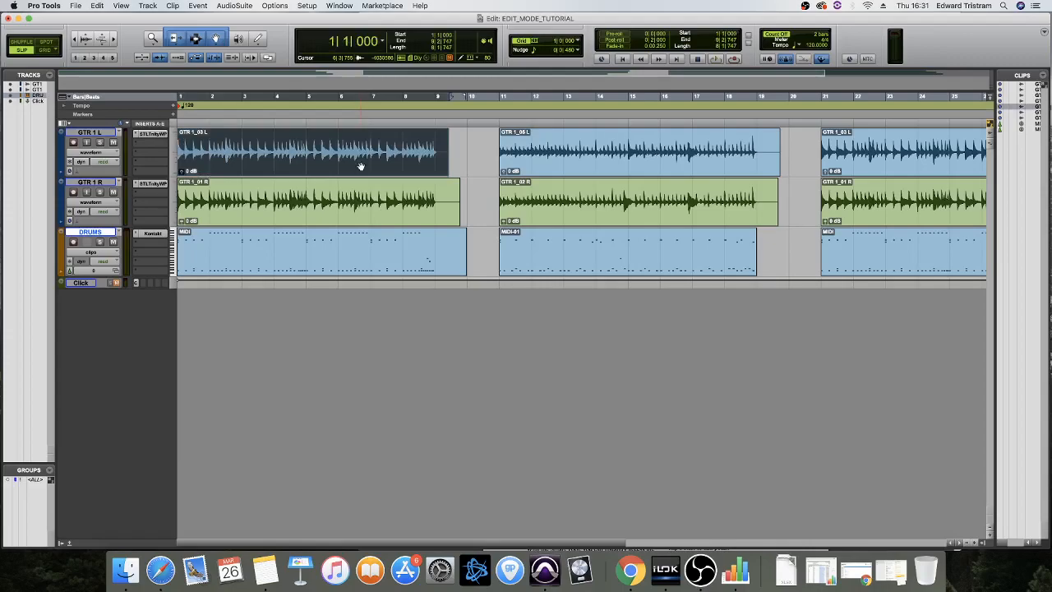
shift+click(553, 165)
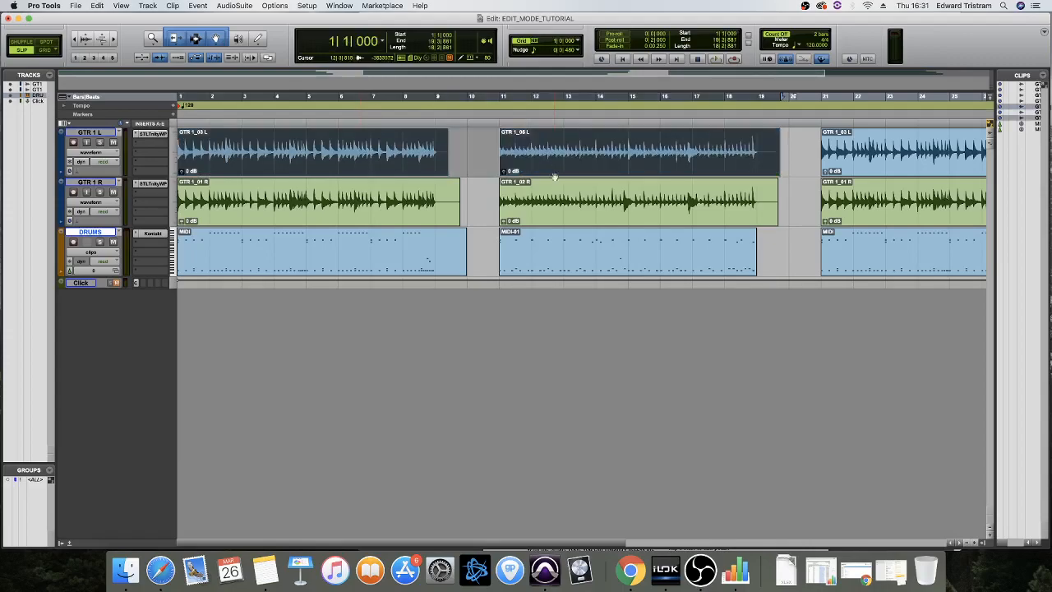
shift+click(570, 218)
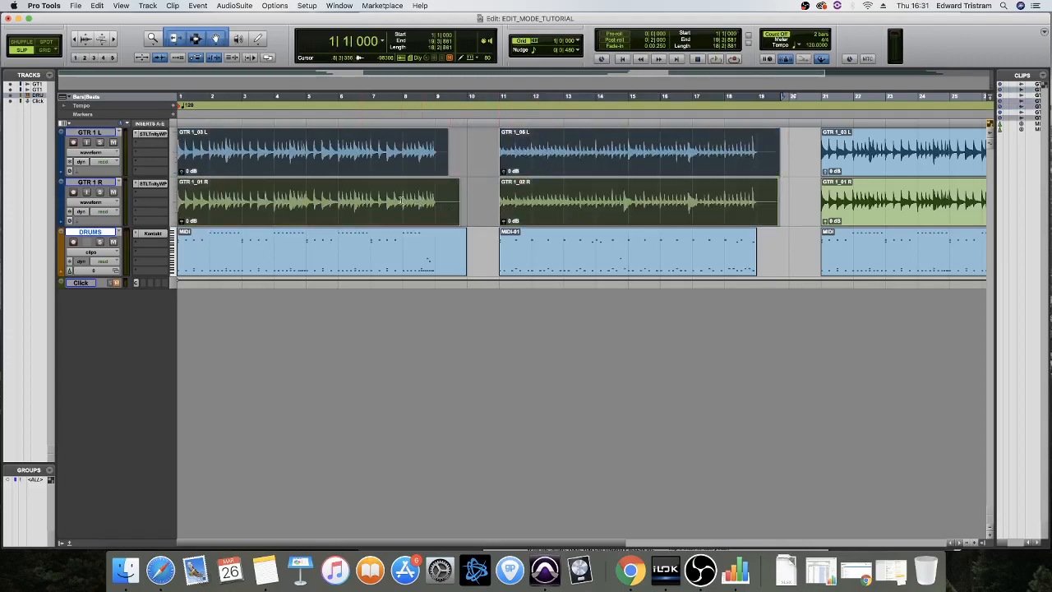
click(342, 165)
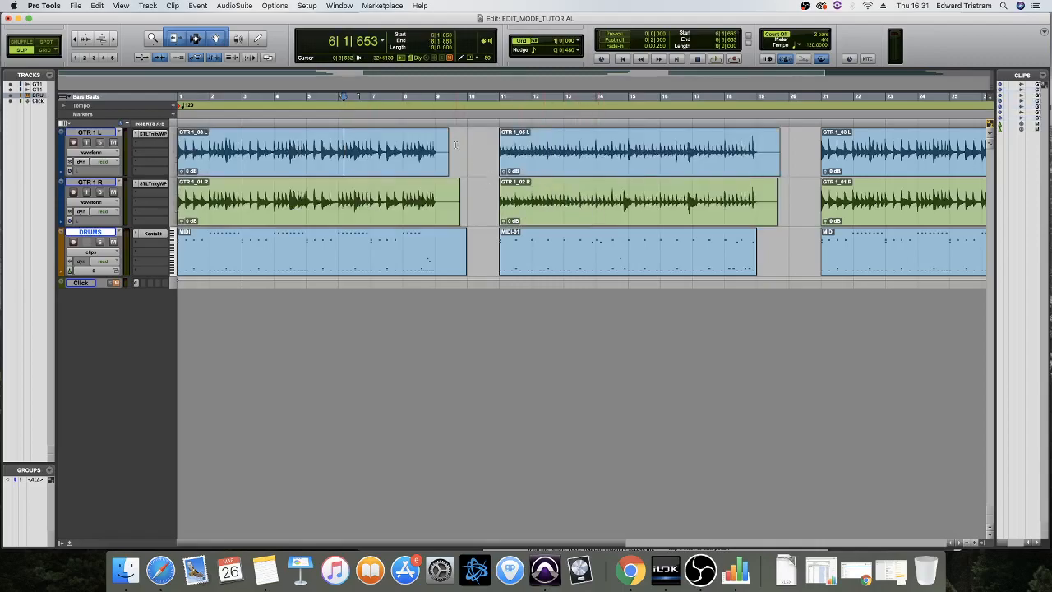
Step: Select the first two clips on both guitar tracks, and adjust the selection to start at 3|2|367 and include the DRUMS track
click(351, 145)
shift+click(612, 213)
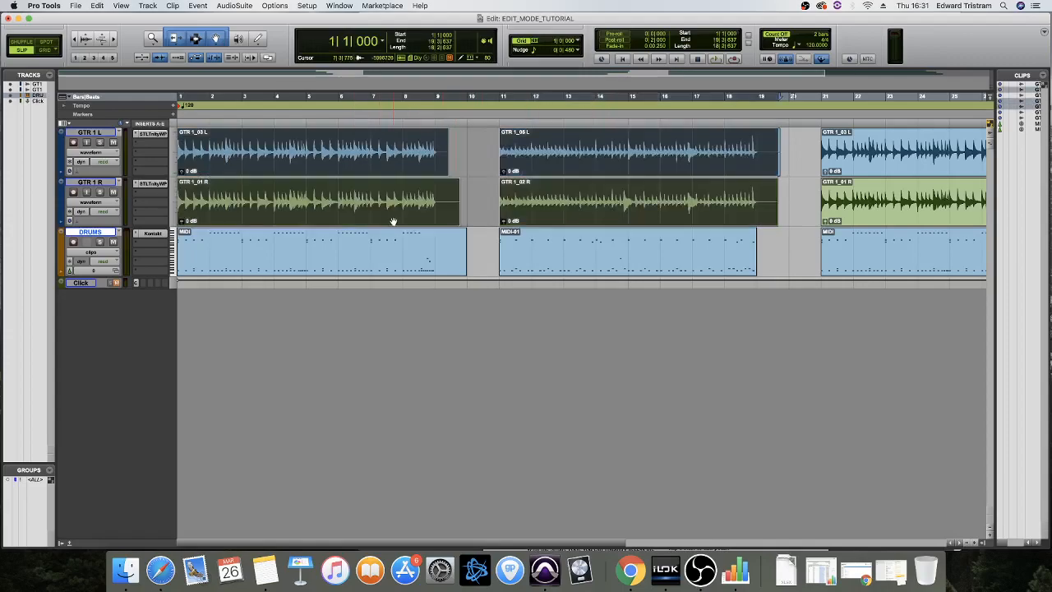
shift+click(386, 144)
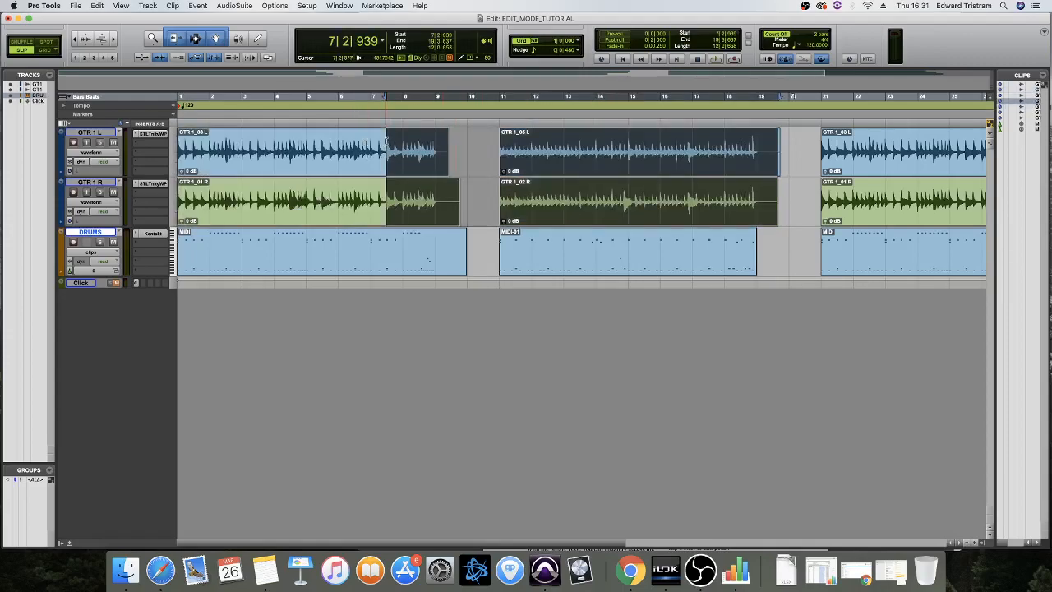
drag(385, 146, 253, 260)
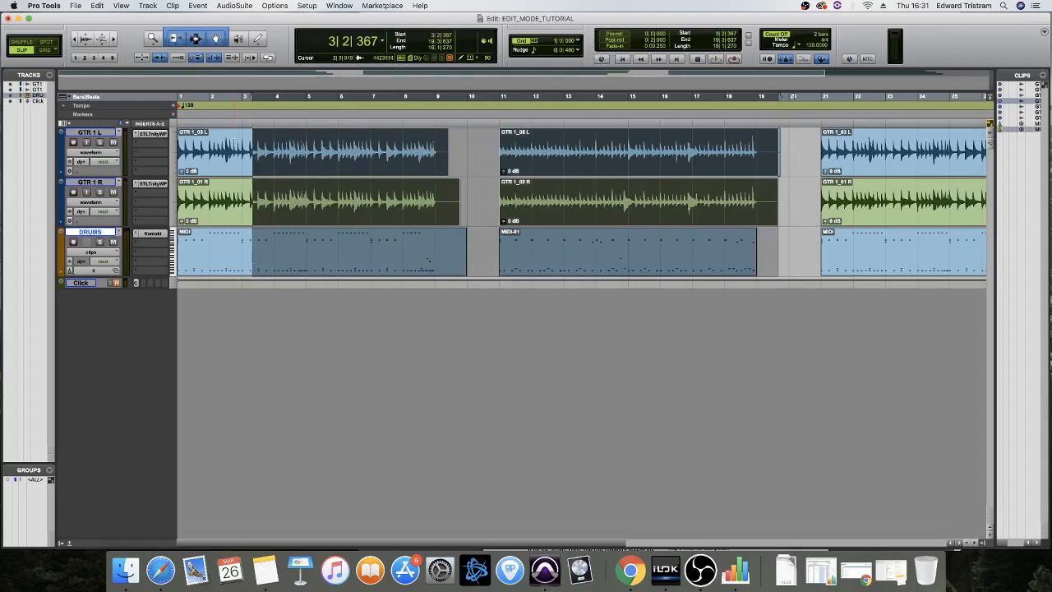
drag(232, 140, 282, 154)
Step: Try a fade-out on the first GTR 1 L clip from 5|1|571 to its end, and undo the fade
click(268, 148)
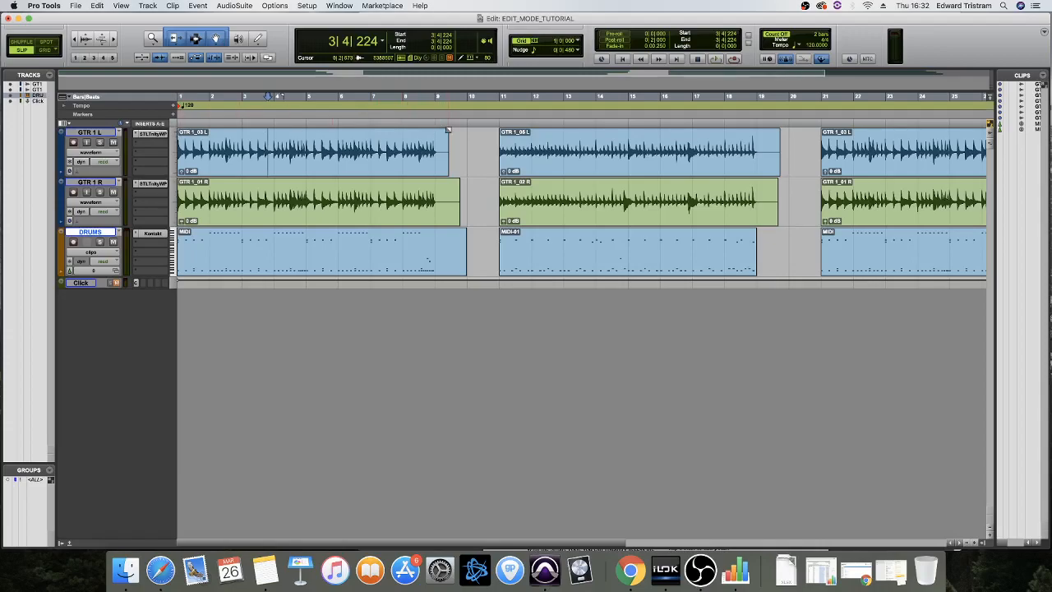
drag(448, 130, 316, 136)
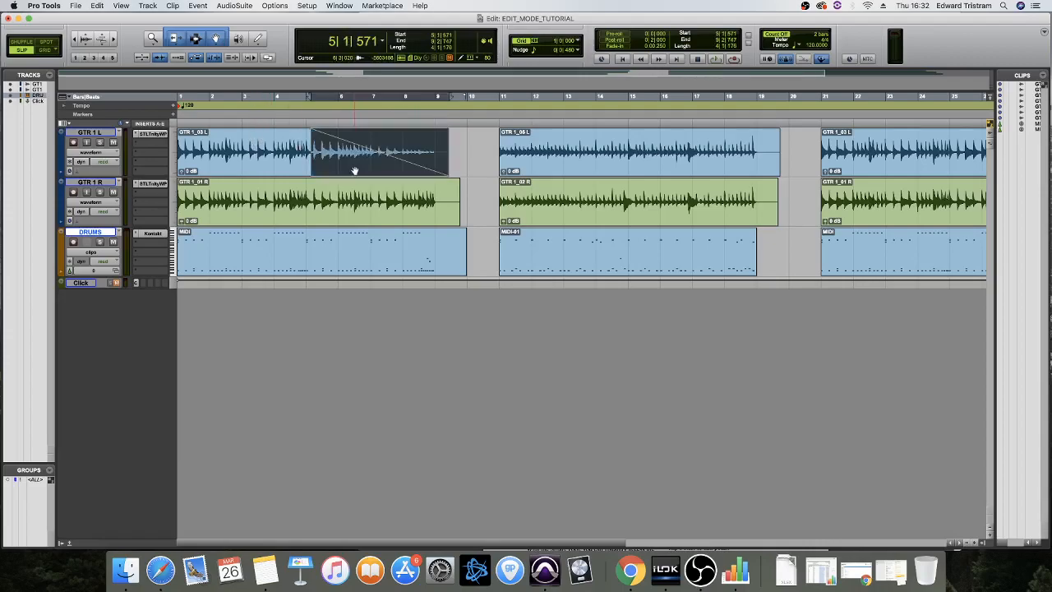
key(super+z)
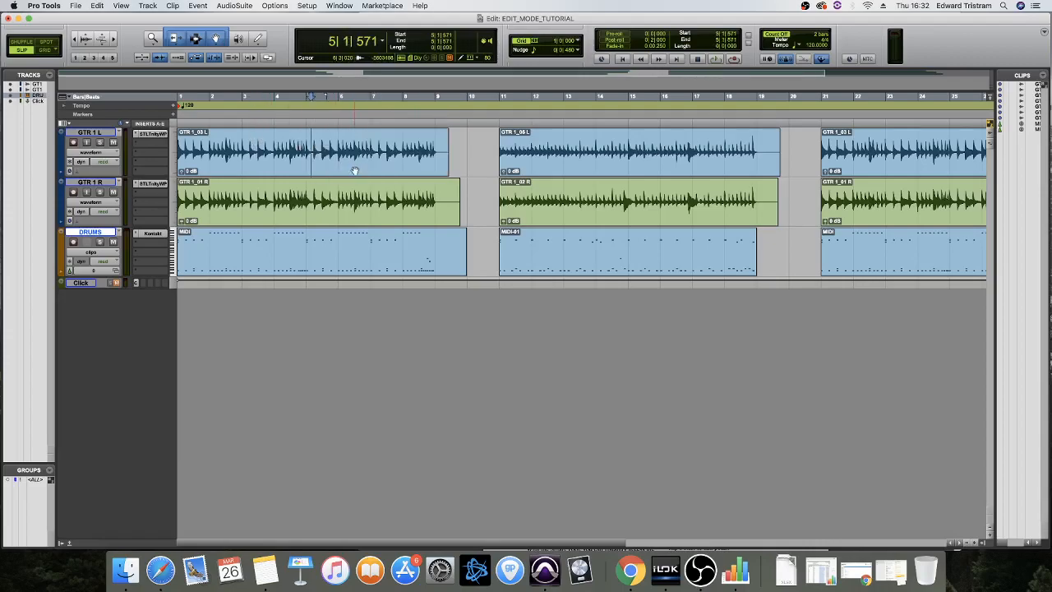
Step: Fade out the first GTR 1 L clip from 4|4|612 to its end, and try a curved fade shape, cancelling the change
drag(444, 136, 304, 146)
double_click(359, 169)
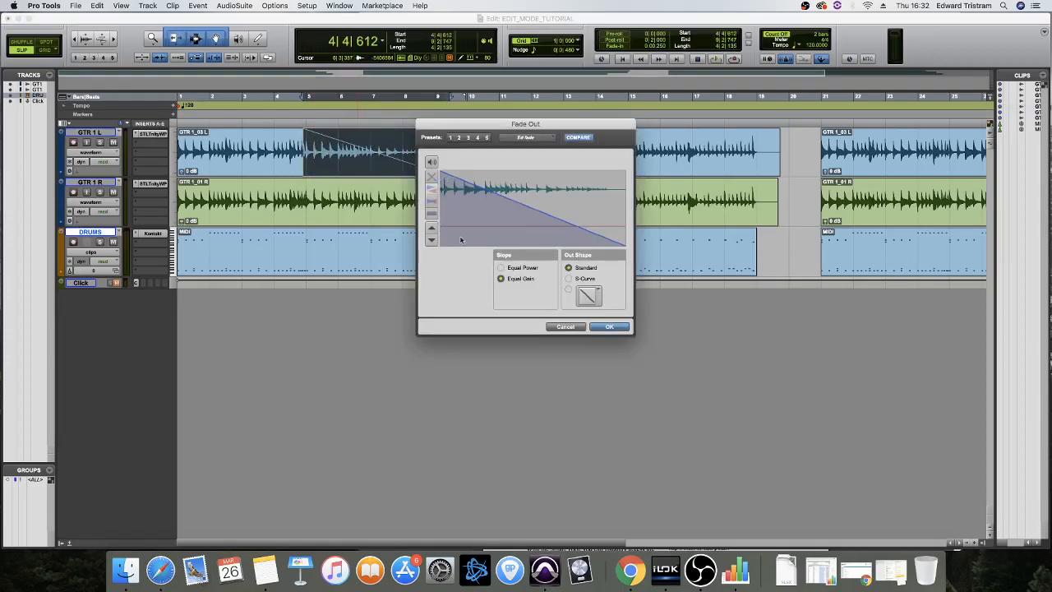
drag(510, 209, 507, 251)
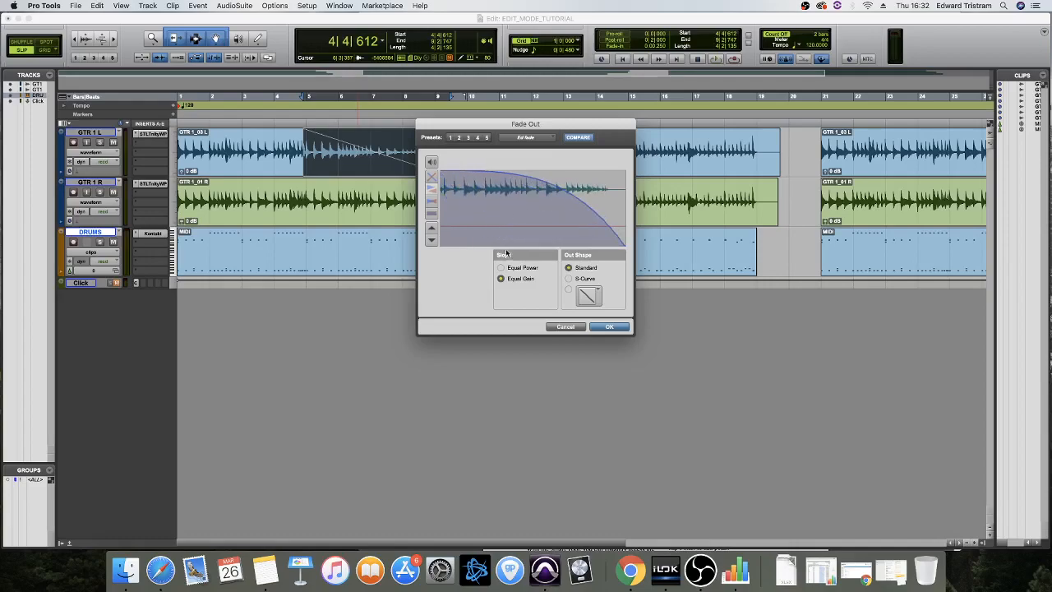
click(559, 325)
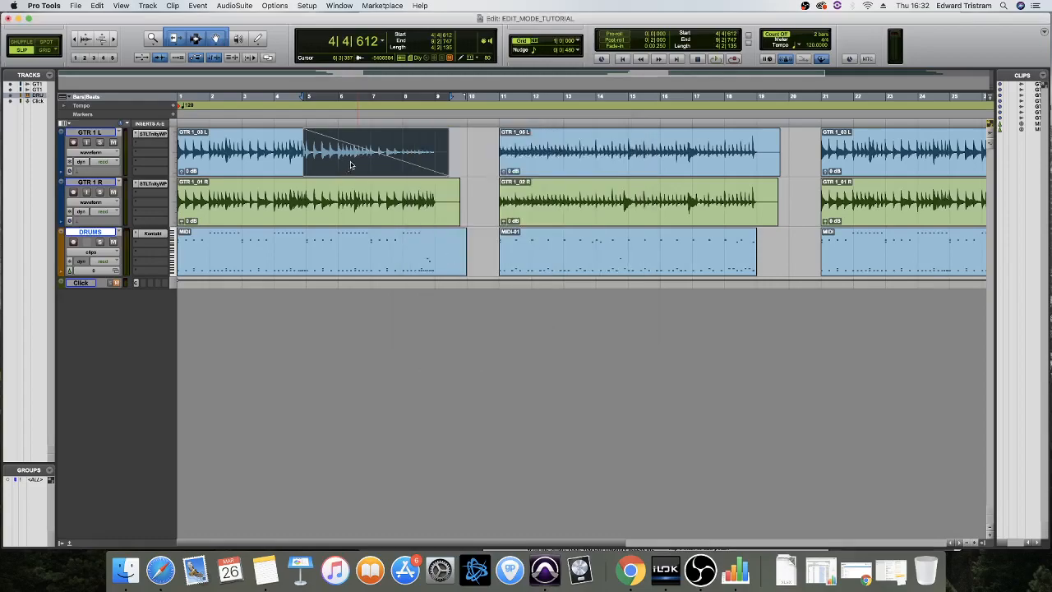
Step: Delete the fade-out at the end of the first GTR 1 L clip
click(261, 146)
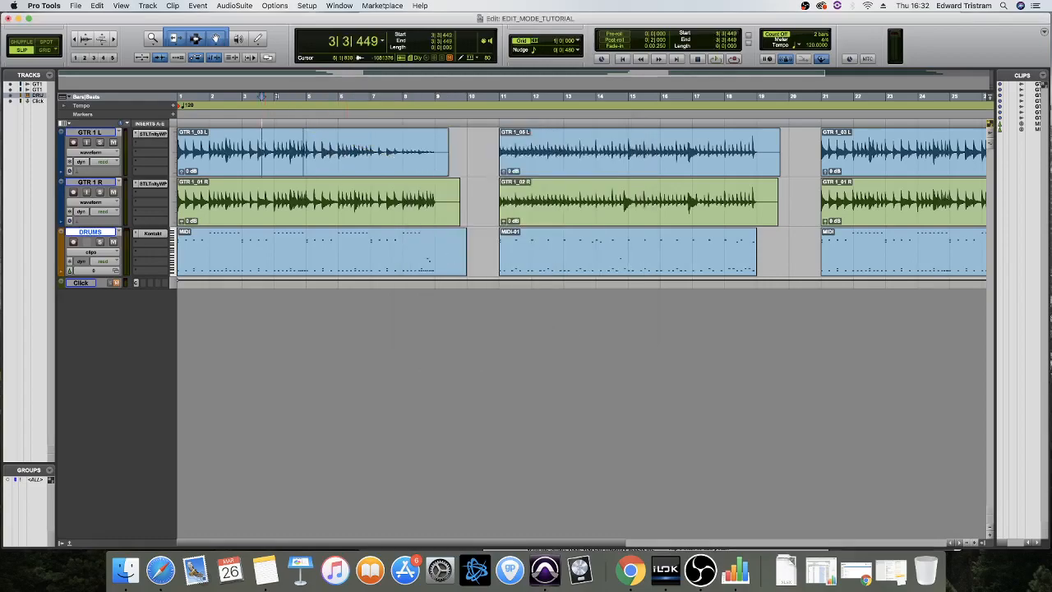
click(346, 162)
key(Delete)
Step: Fade in the first GTR 1 L clip from its start to 4|3|776, and solo the GTR 1 L track
drag(179, 132, 297, 134)
drag(450, 141, 329, 144)
click(101, 143)
Step: Audition the fade-in on GTR 1 L, first from early in bar 1 and again from the start of the fade
click(192, 136)
key(space)
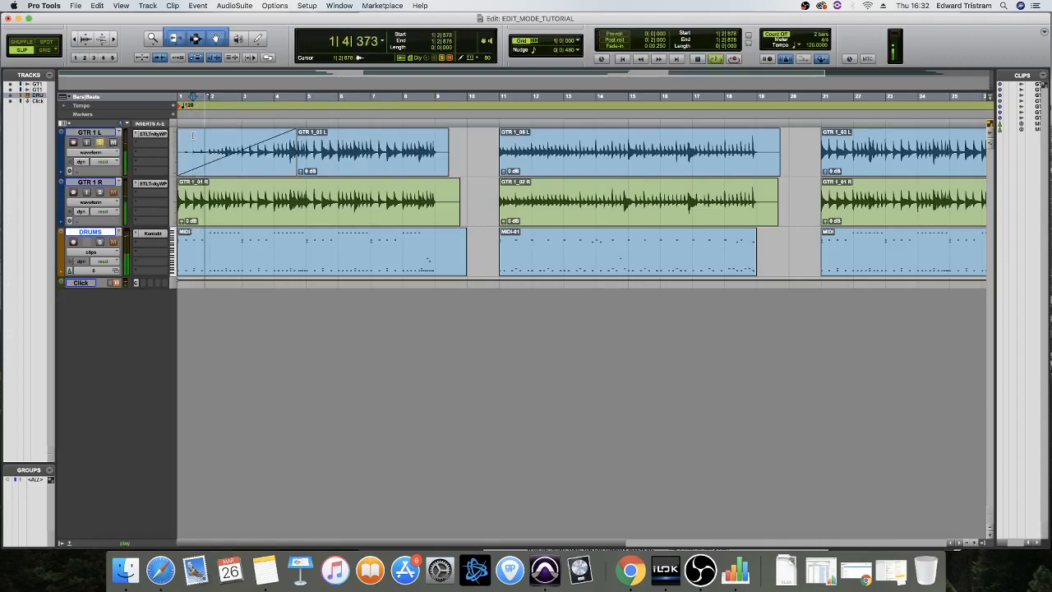
key(space)
click(270, 170)
key(space)
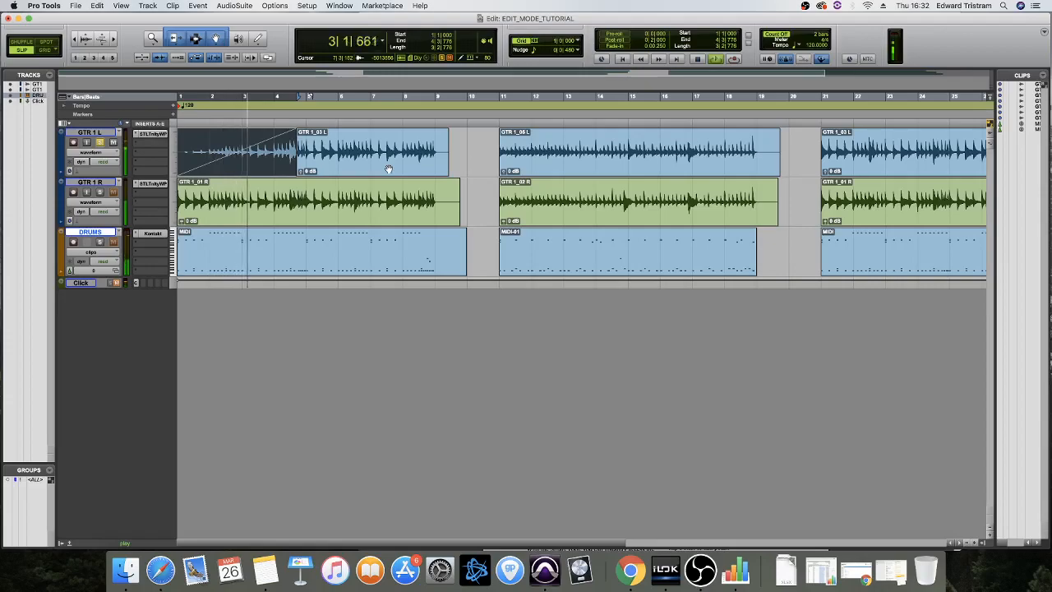
key(space)
Step: Turn off solo on GTR 1 L and delete the fade-in on its first clip
click(100, 143)
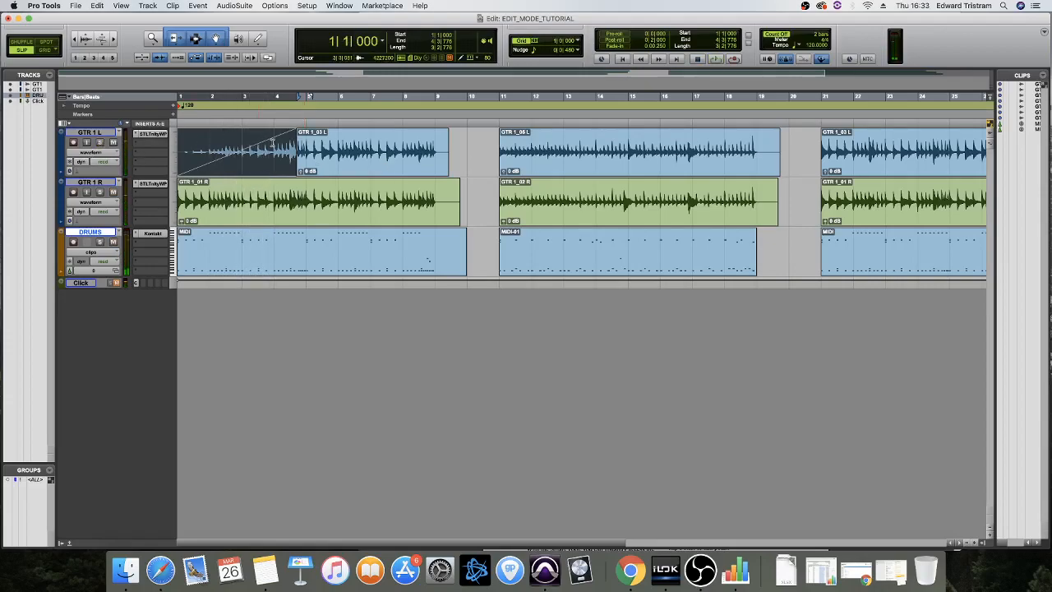
click(351, 147)
click(273, 164)
key(Delete)
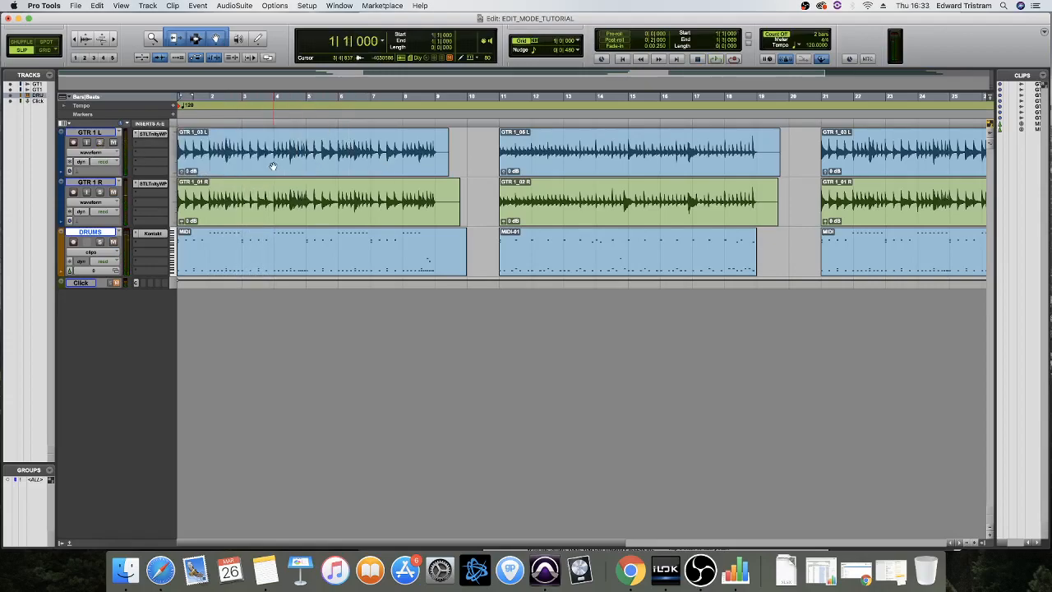
Step: Try trimming first the start and then the end of the first GTR 1 L clip to 3|1|163, undoing each trim
drag(319, 148, 411, 144)
click(320, 136)
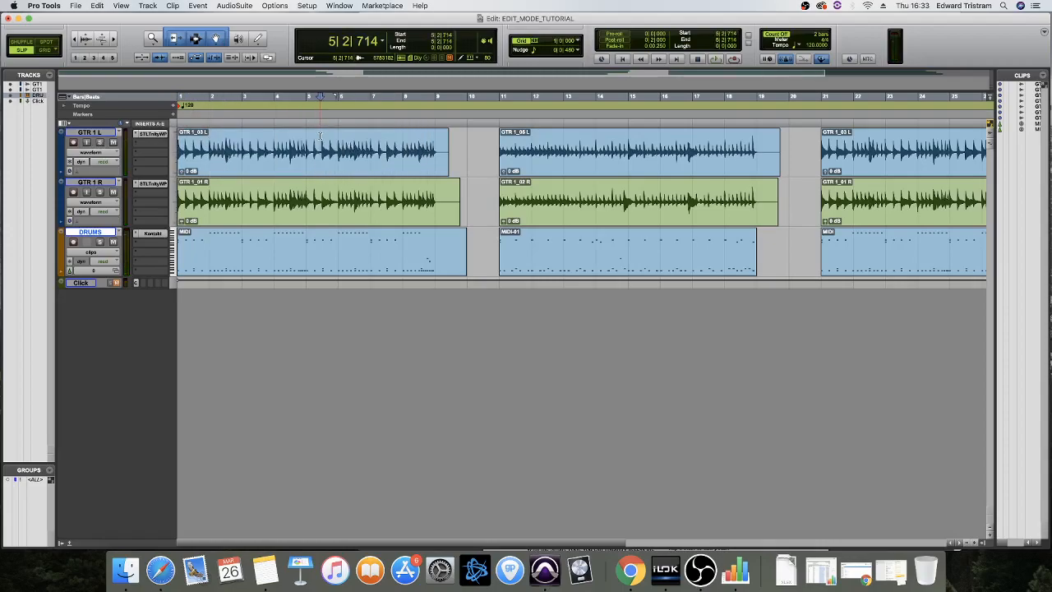
click(242, 137)
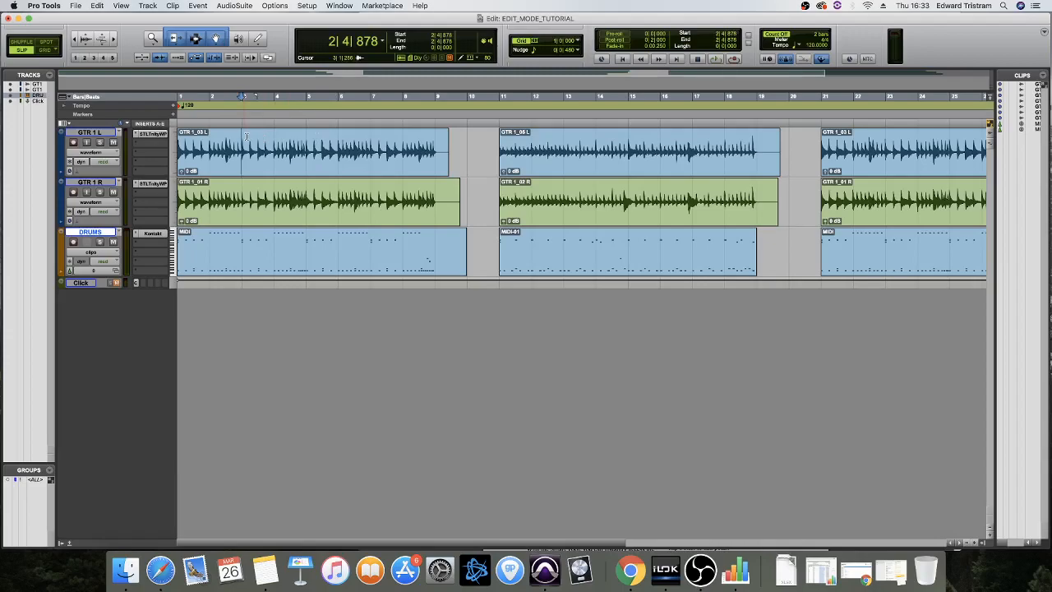
mouse_move(243, 137)
mouse_down()
mouse_move(175, 141)
mouse_move(243, 138)
mouse_up()
click(243, 137)
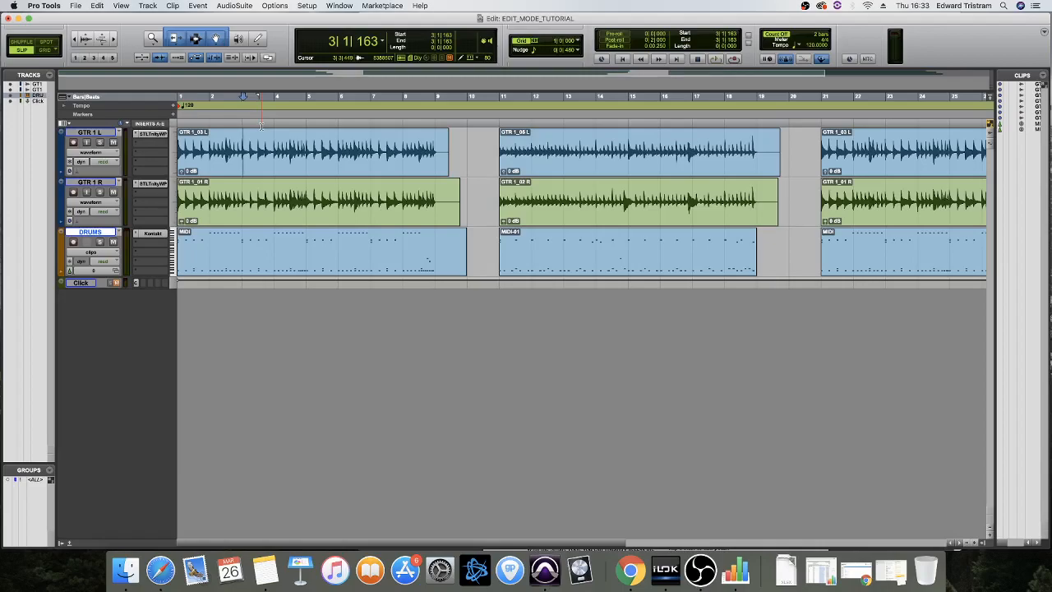
key(a)
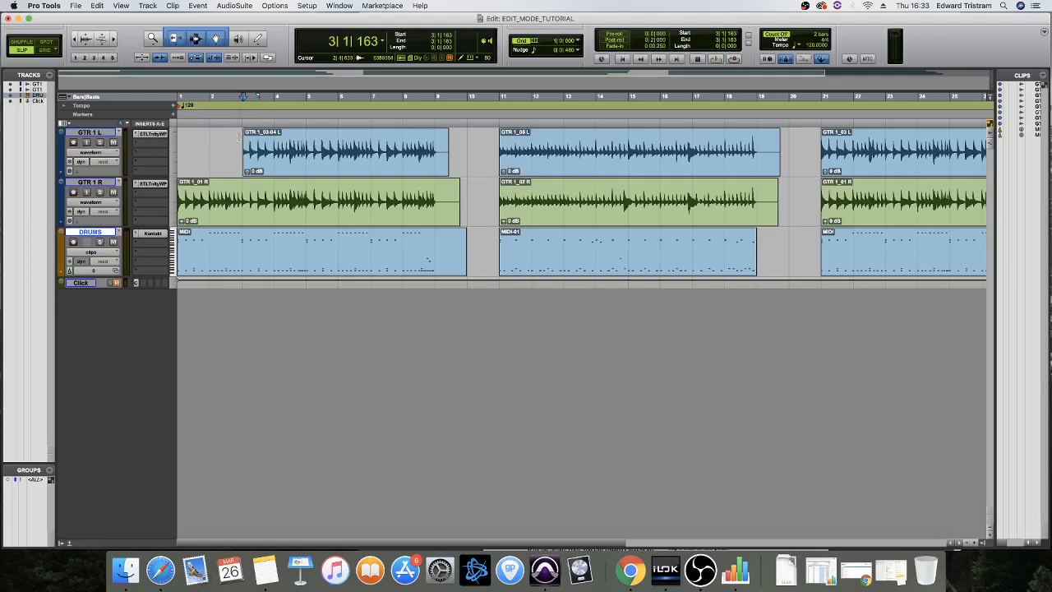
key(super+z)
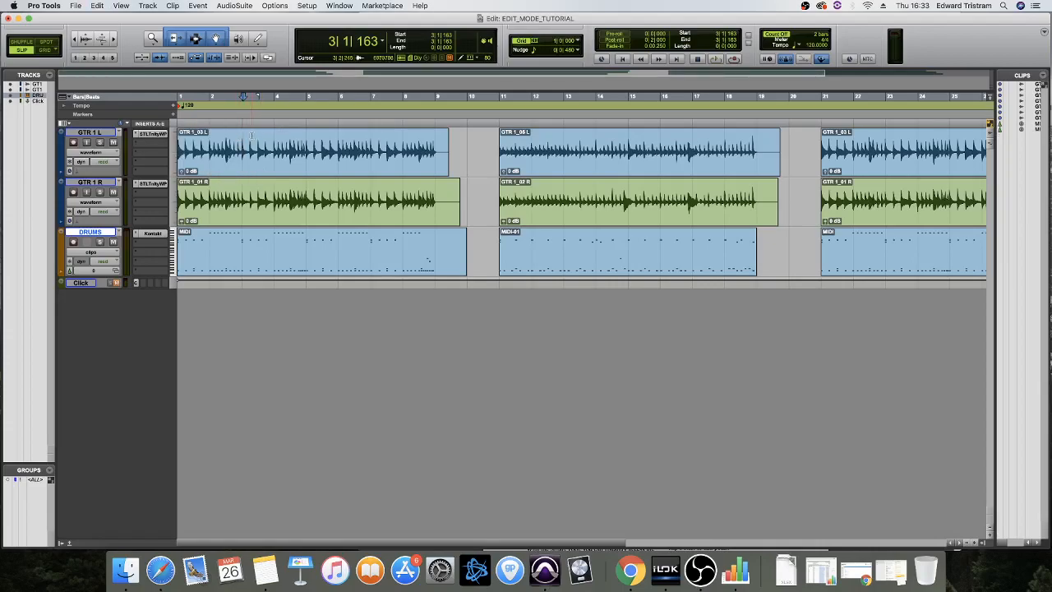
key(s)
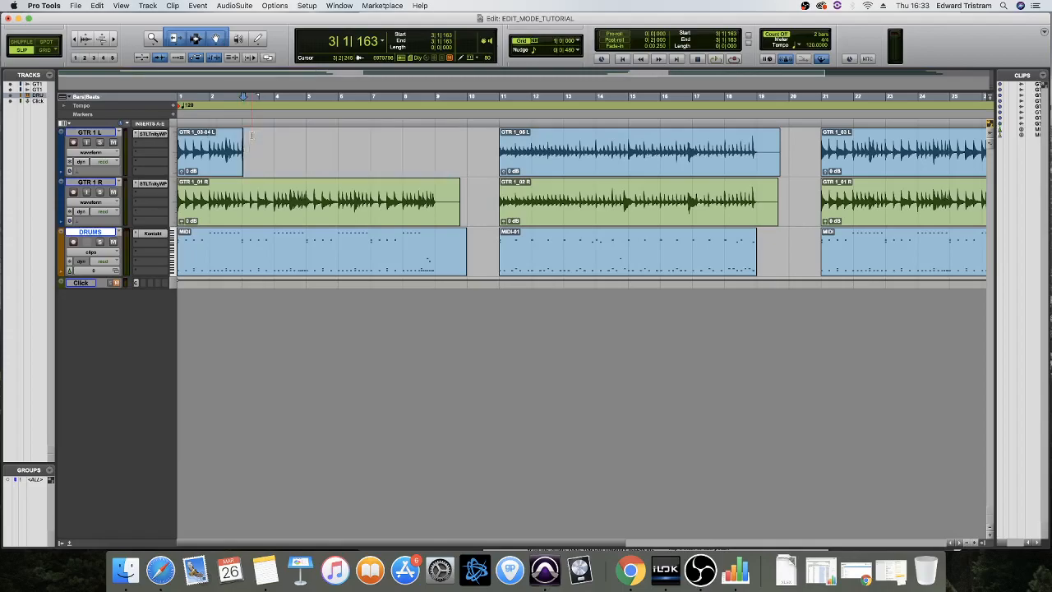
key(super+z)
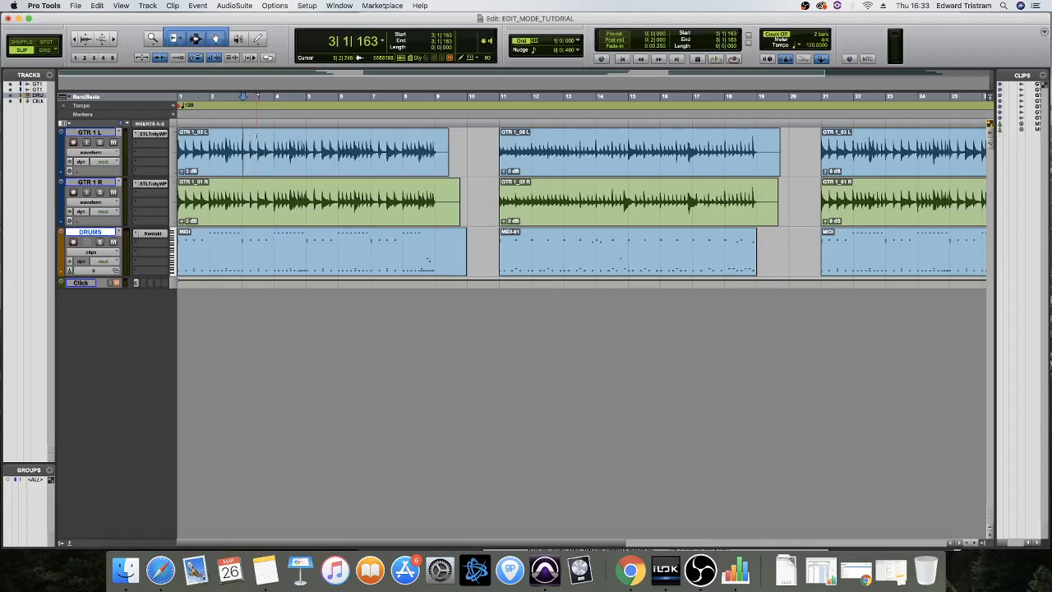
Step: Try trimming the first GTR 1 L clip to start at 2|4|694 and end at 3|4|898, and undo both trims
click(240, 138)
key(a)
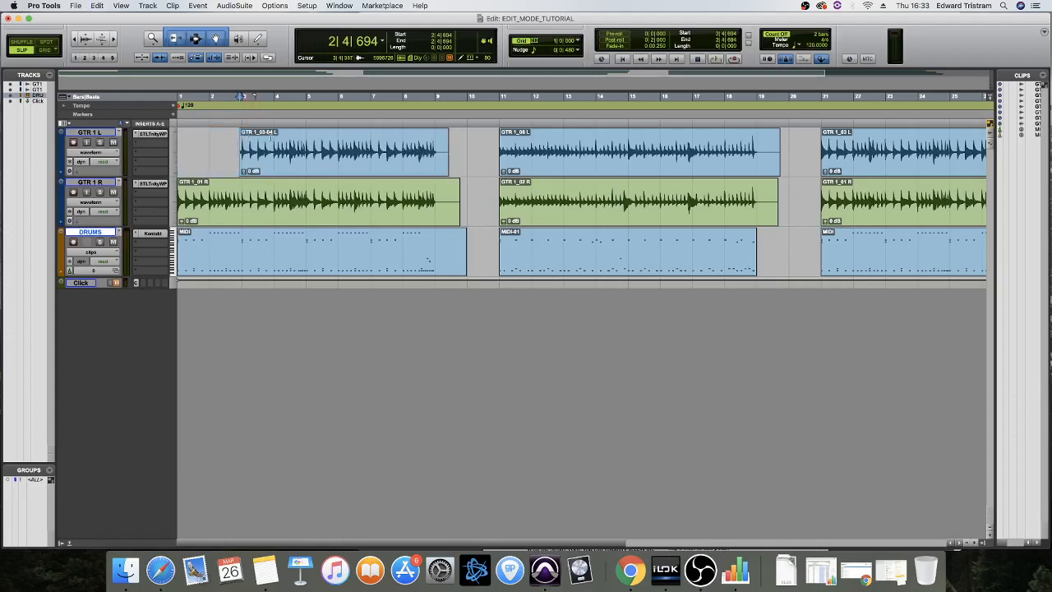
click(273, 139)
key(s)
key(super+z)
key(super+z)
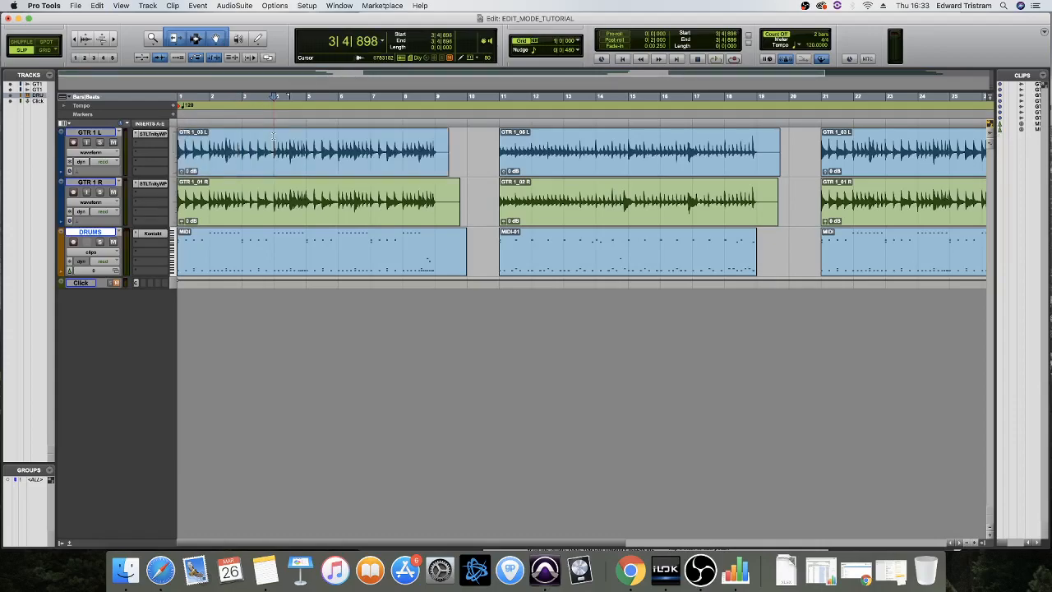
Step: Try splitting the first GTR 1 L clip at 3|4|898, and separating the range 3|4|837 to 6|3|939, undoing each separation
key(b)
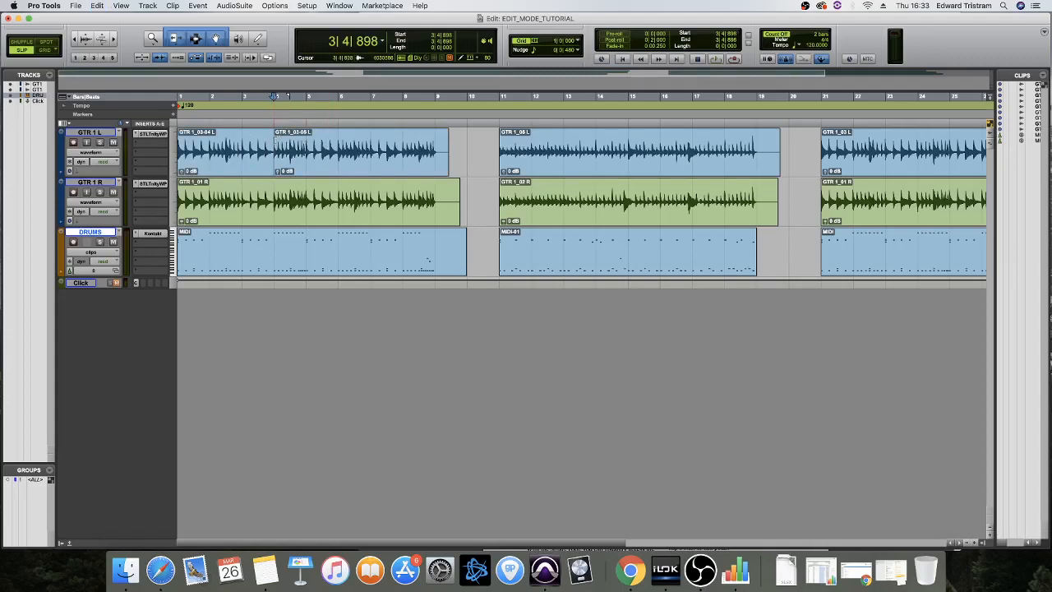
key(super+z)
drag(274, 138, 645, 150)
key(super+e)
key(super+z)
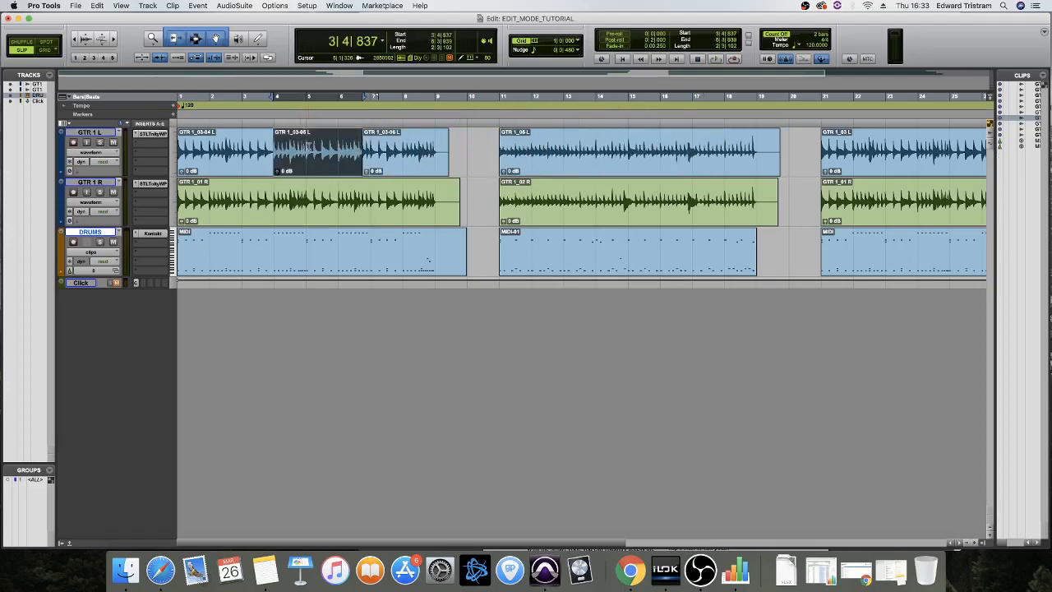
key(super+z)
Step: Switch to Grid mode and split the first GTR 1 L clip exactly at 4|1|000
click(260, 141)
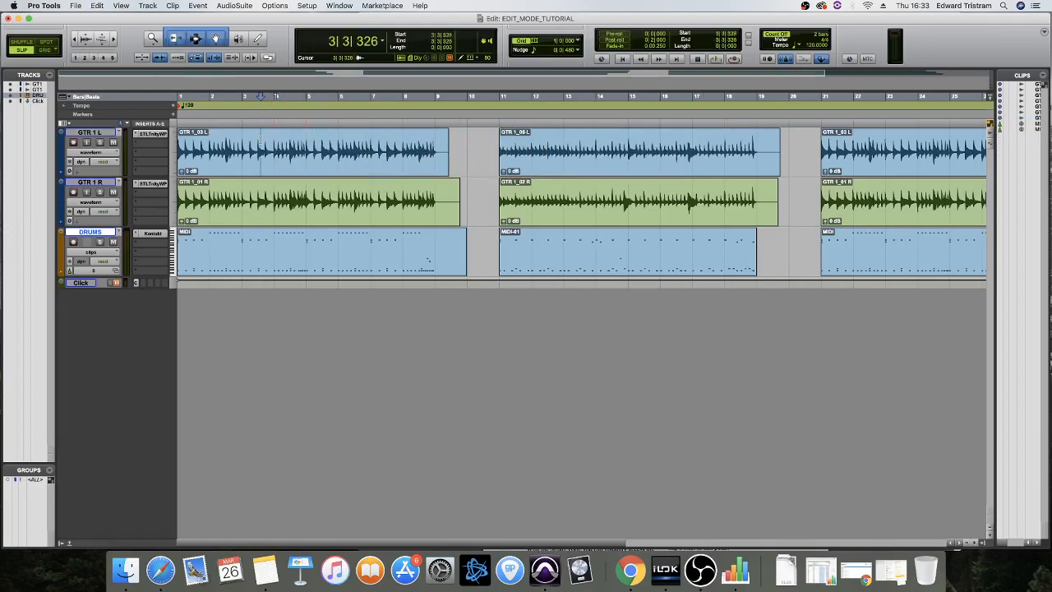
click(305, 136)
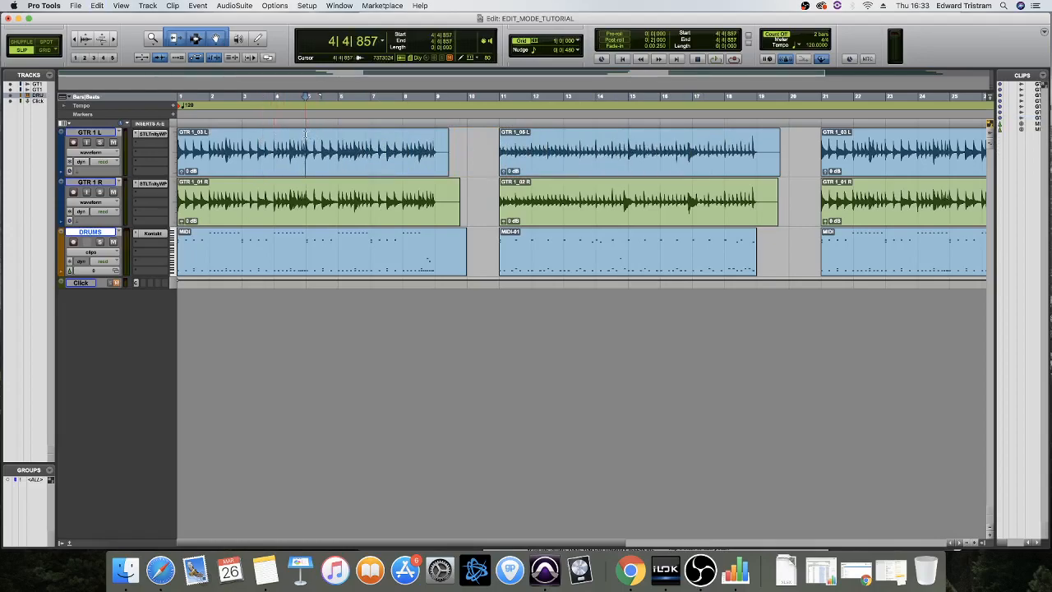
click(45, 50)
click(315, 169)
key(super+bracketright)
key(super+bracketright)
key(super+bracketright)
click(321, 138)
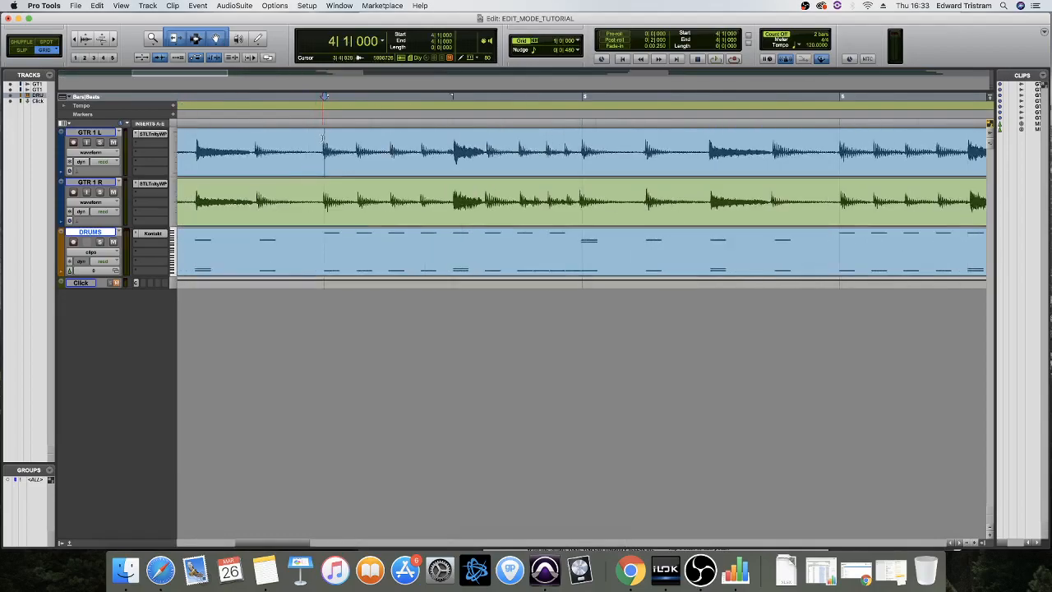
key(super+e)
key(super+bracketleft)
key(super+bracketleft)
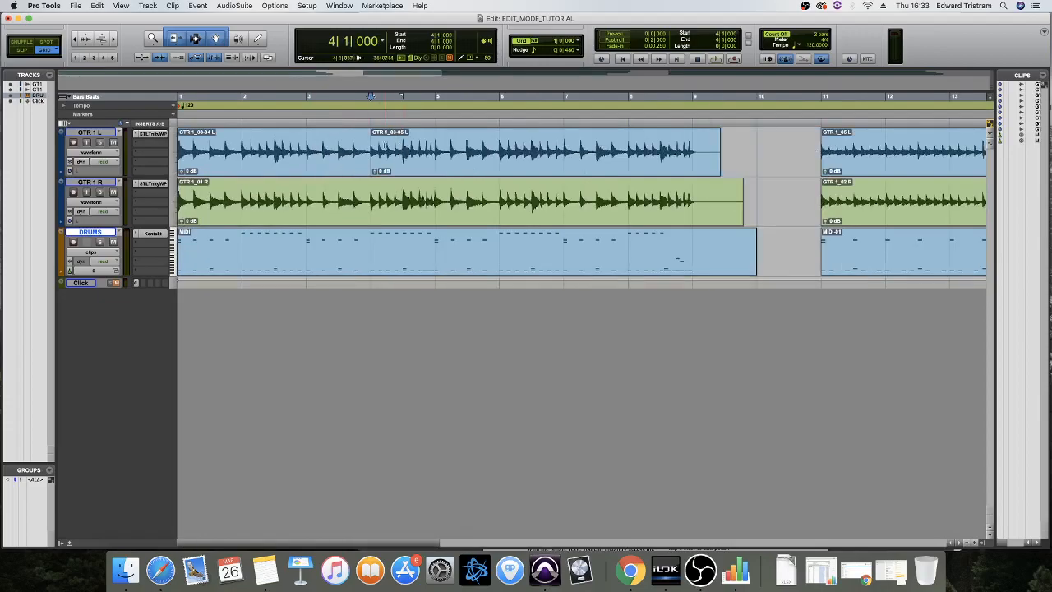
Step: Try moving the GTR 1 L clip that starts at bar 4 to the right, and undo both the move and the split
drag(404, 161, 446, 158)
key(super+z)
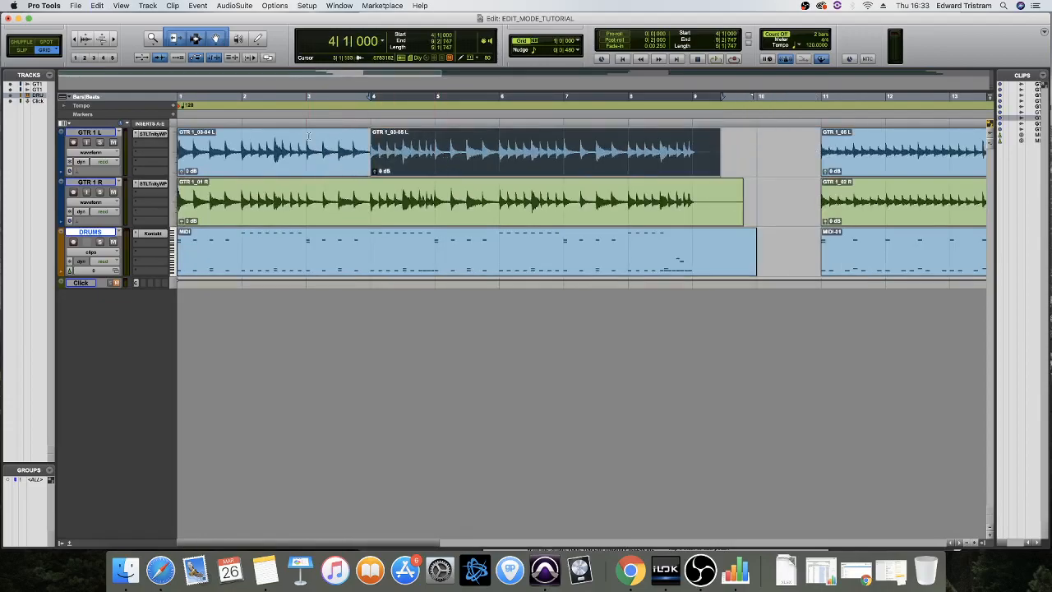
key(super+bracketleft)
key(super+bracketleft)
key(super+bracketright)
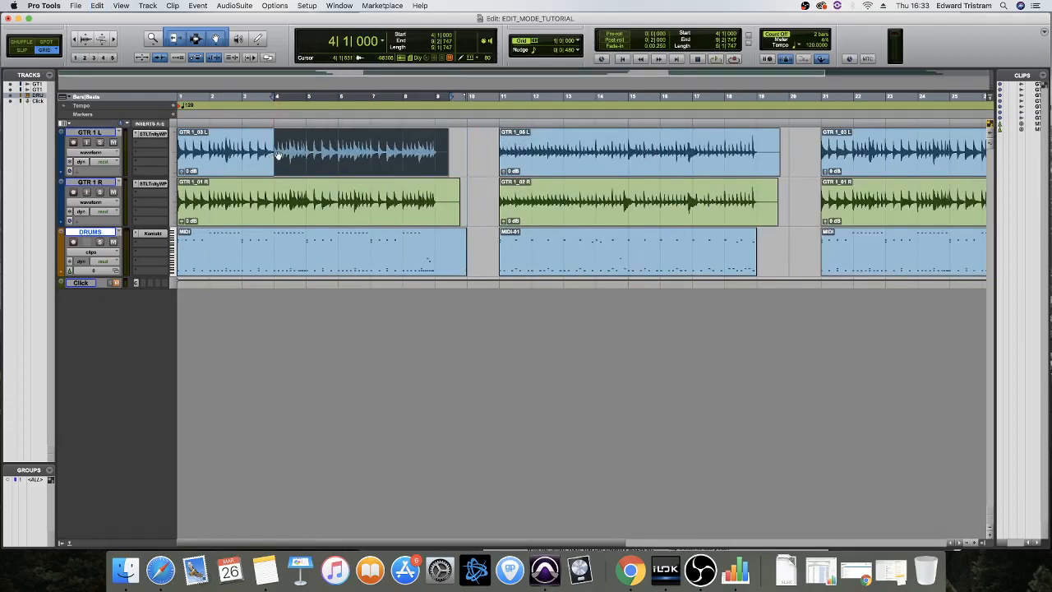
Step: Return to Slip mode and fade in the first GTR 1 L clip from its start to 4|1|183
click(242, 146)
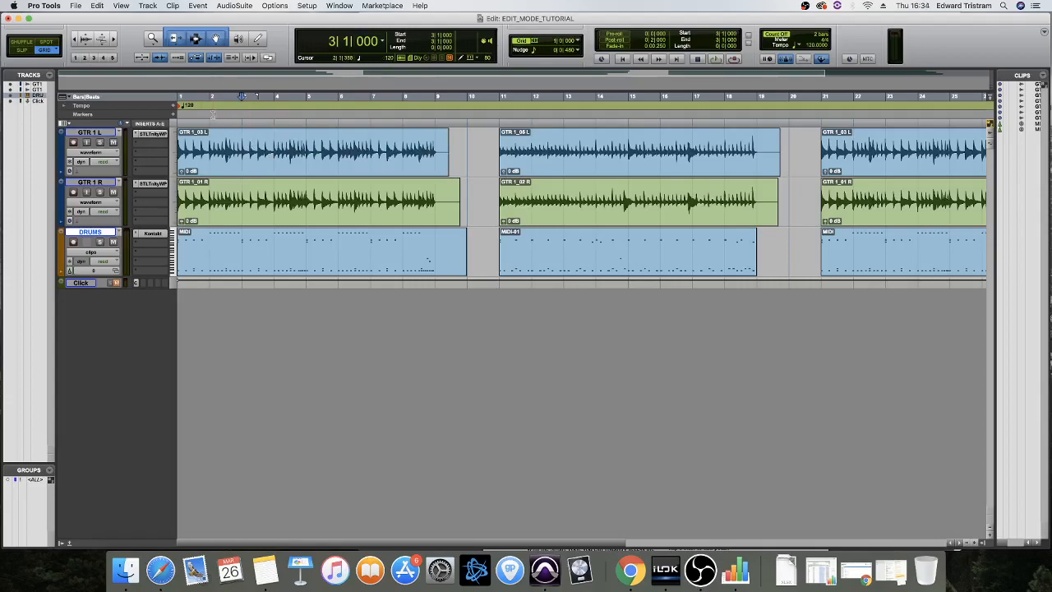
key(F2)
click(277, 137)
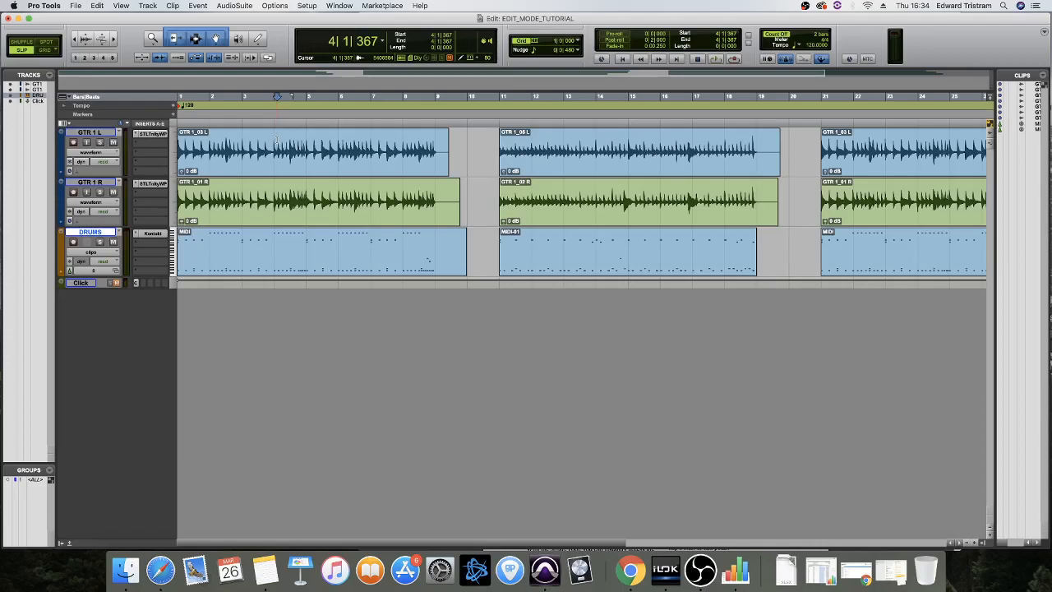
click(275, 140)
key(d)
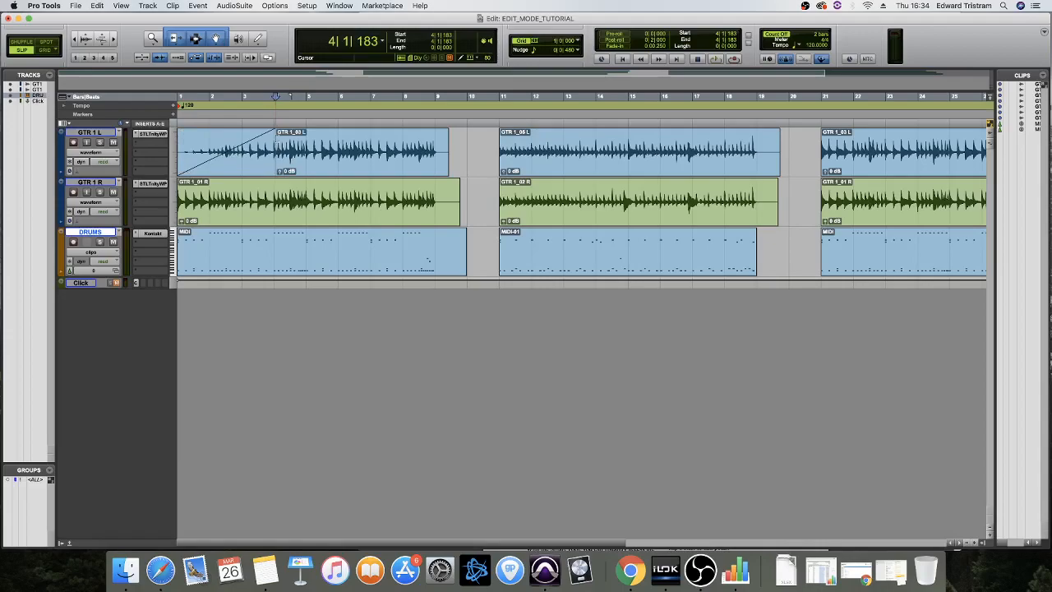
Step: Fade out the first GTR 1 L clip from 5|4|326 to its end, and undo both the fade-out and the fade-in
click(332, 141)
key(g)
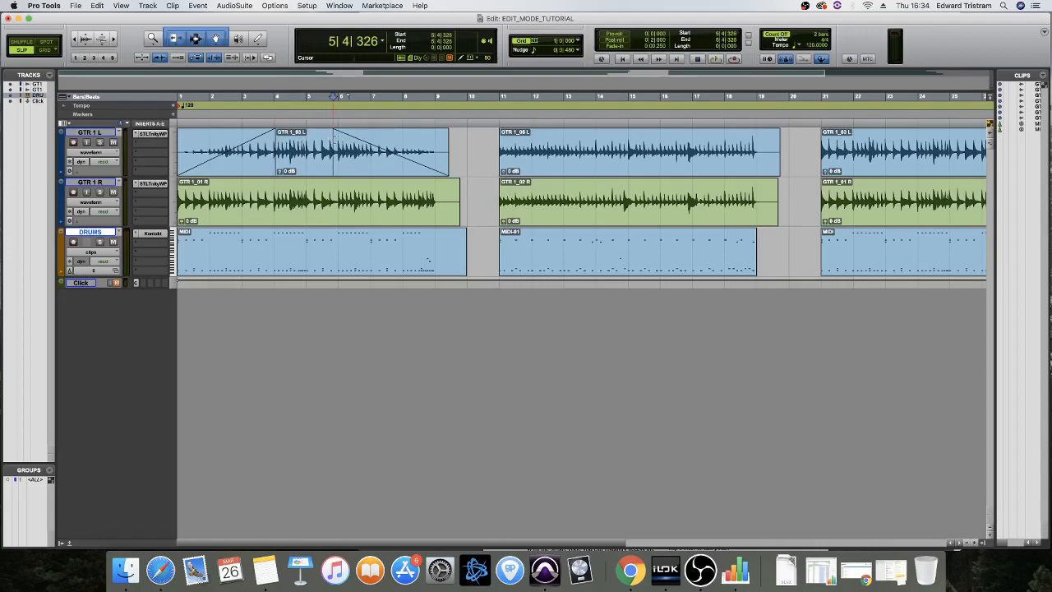
key(super+z)
key(super+z)
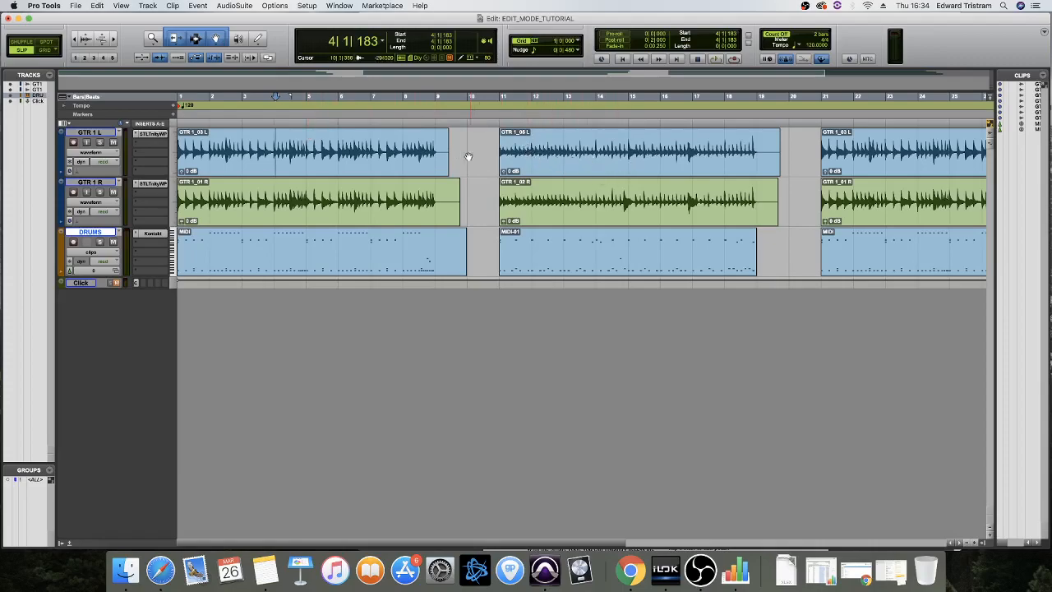
Step: Try moving the second GTR 1 L clip to 40|3|567, and undo the move
key(super+bracketleft)
click(412, 166)
drag(415, 166, 892, 161)
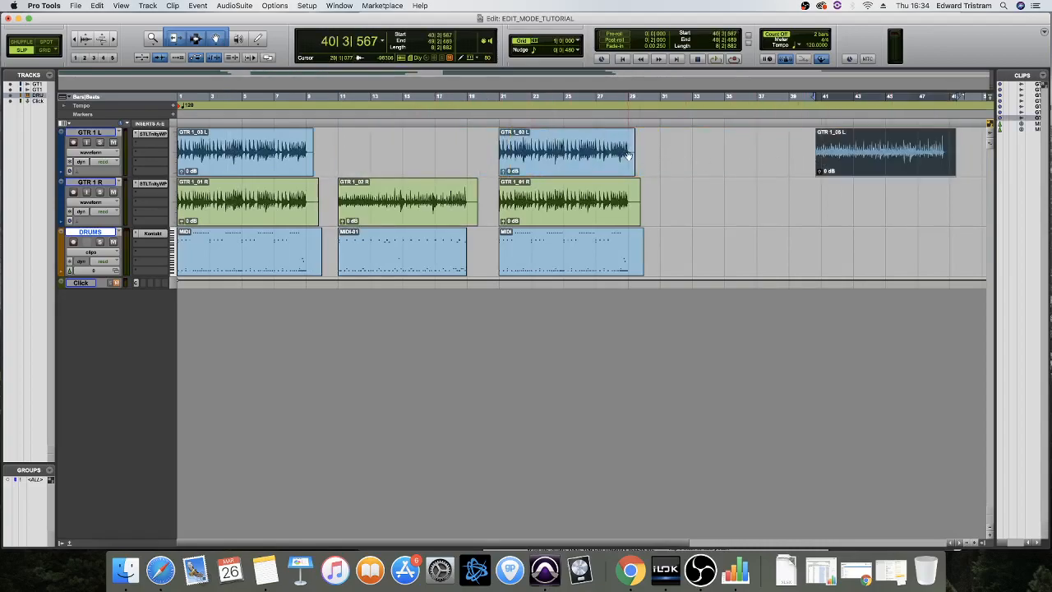
key(super+z)
Step: Copy the second GTR 1 L clip to about bar 40 and the third GTR 1 L clip to 31|2|182
drag(390, 164, 865, 164)
drag(590, 163, 752, 165)
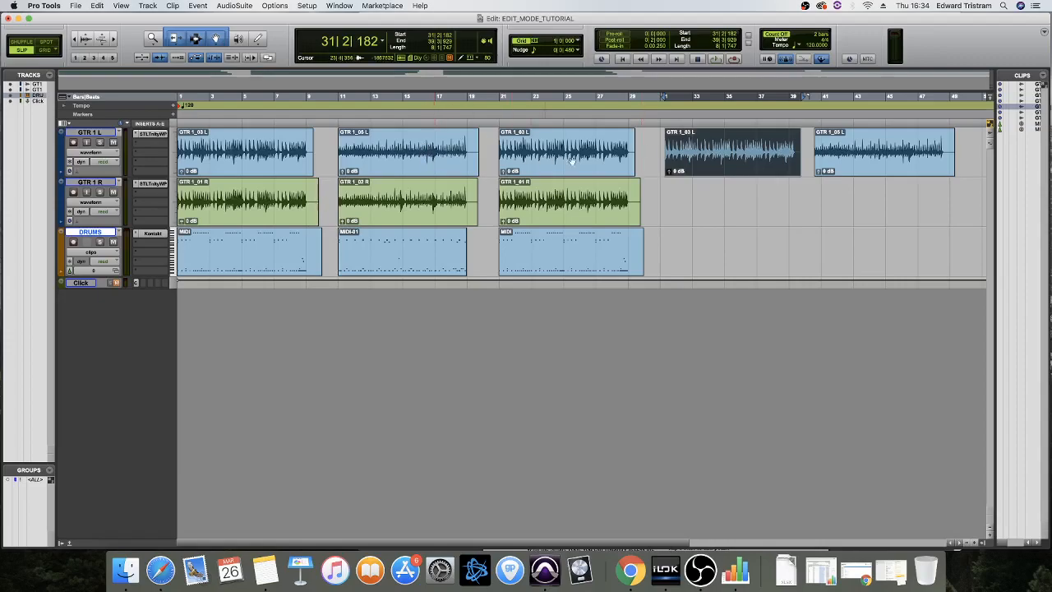
Step: Trim the facing edges of the two copied GTR 1 L clips and butt them together at about 36|2
mouse_move(795, 149)
mouse_down()
mouse_move(759, 149)
mouse_move(833, 146)
mouse_move(871, 161)
mouse_move(785, 167)
mouse_up()
click(871, 185)
click(870, 165)
click(768, 195)
click(754, 189)
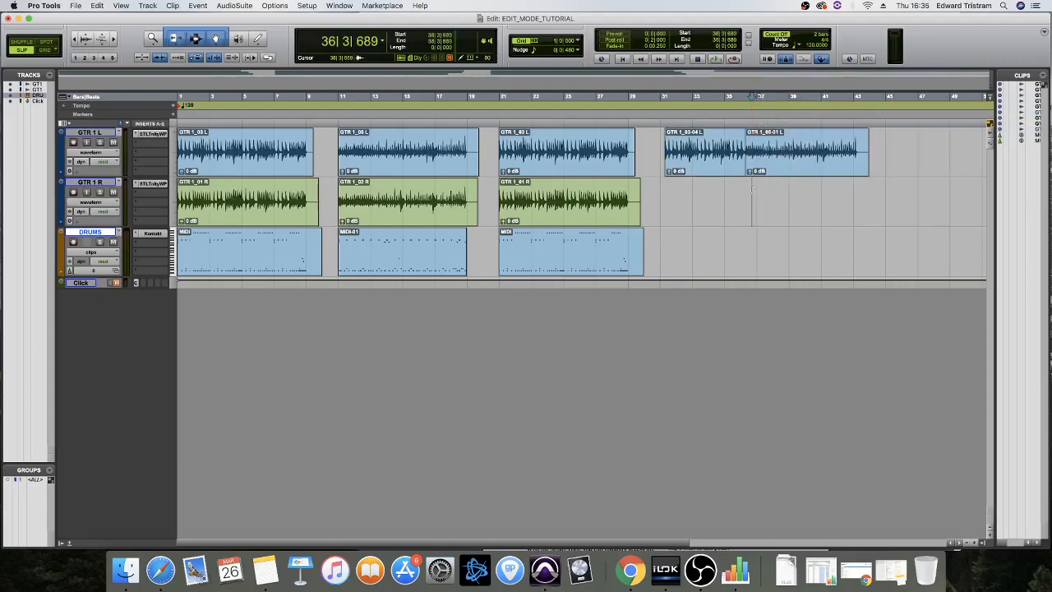
Step: Create a crossfade over the junction of the two copied GTR 1 L clips, from 35|4|107 to 36|4|250
key(super+bracketright)
key(super+bracketright)
key(super+bracketright)
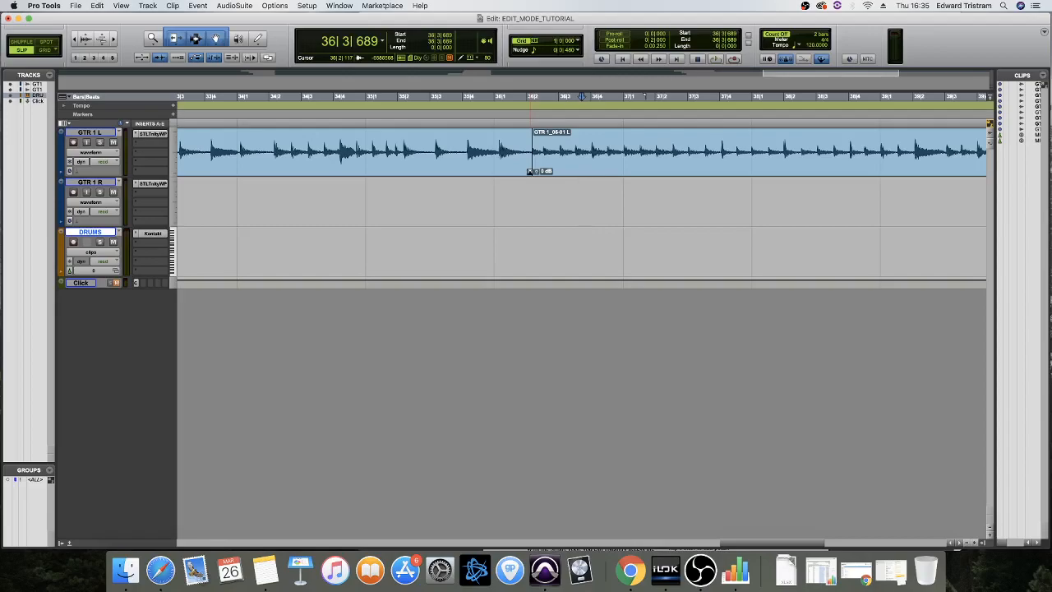
click(529, 171)
drag(530, 171, 465, 171)
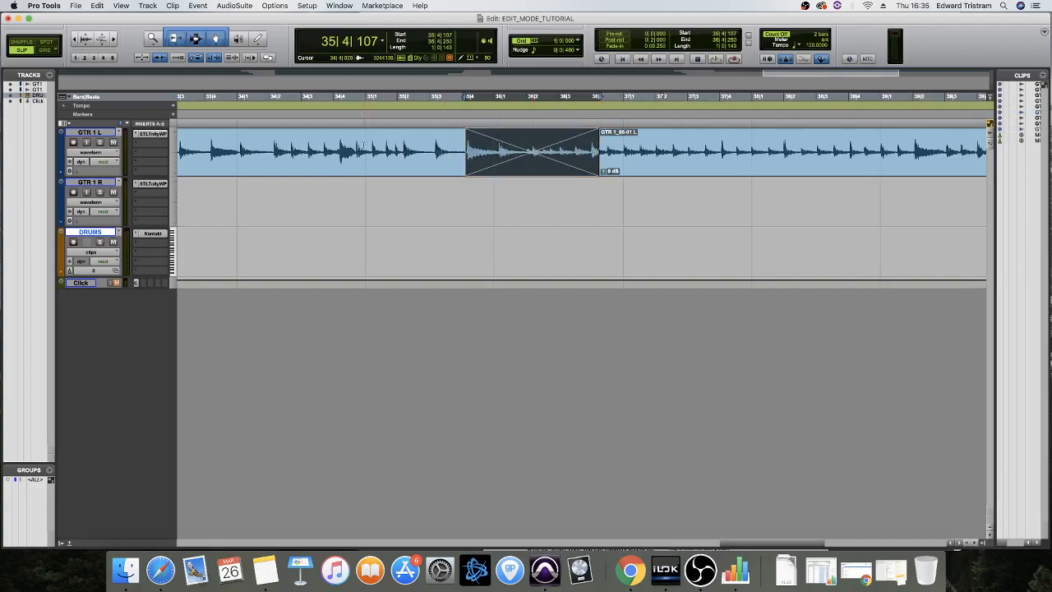
Step: Play back the GTR 1 L track from 34|4|852 across the crossfade between the two copied clips
click(361, 144)
key(space)
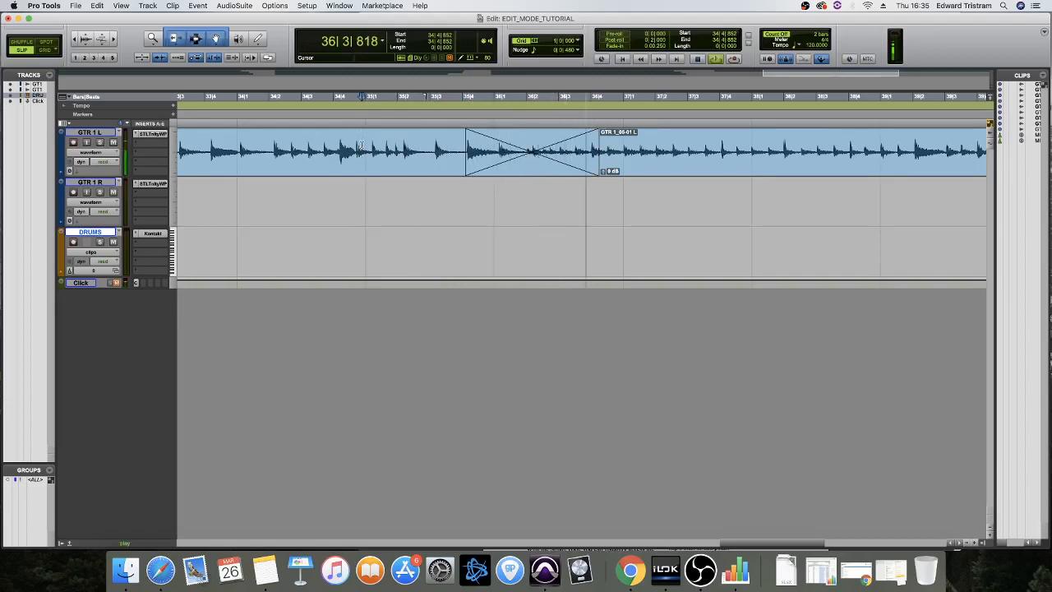
key(space)
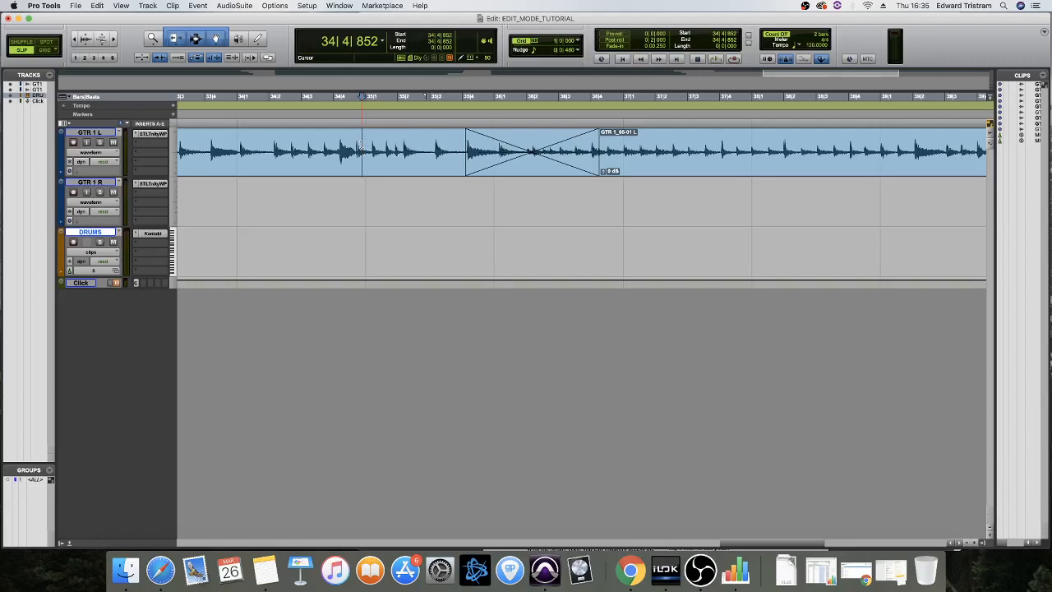
Step: Undo the crossfade and the edge trims and move that butted the two copied GTR 1 L clips together
key(super+z)
click(397, 142)
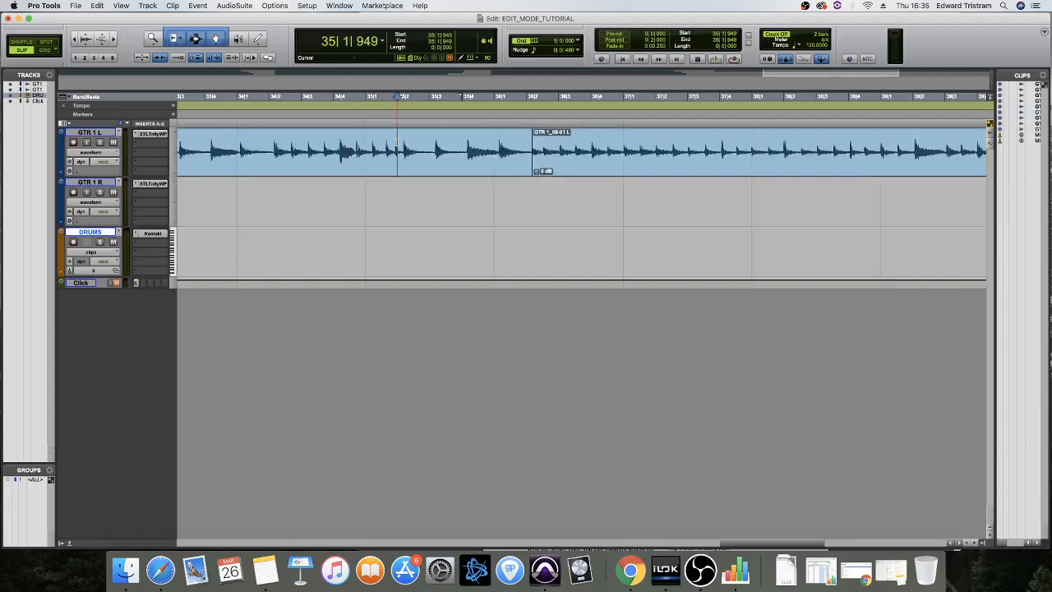
key(super+z)
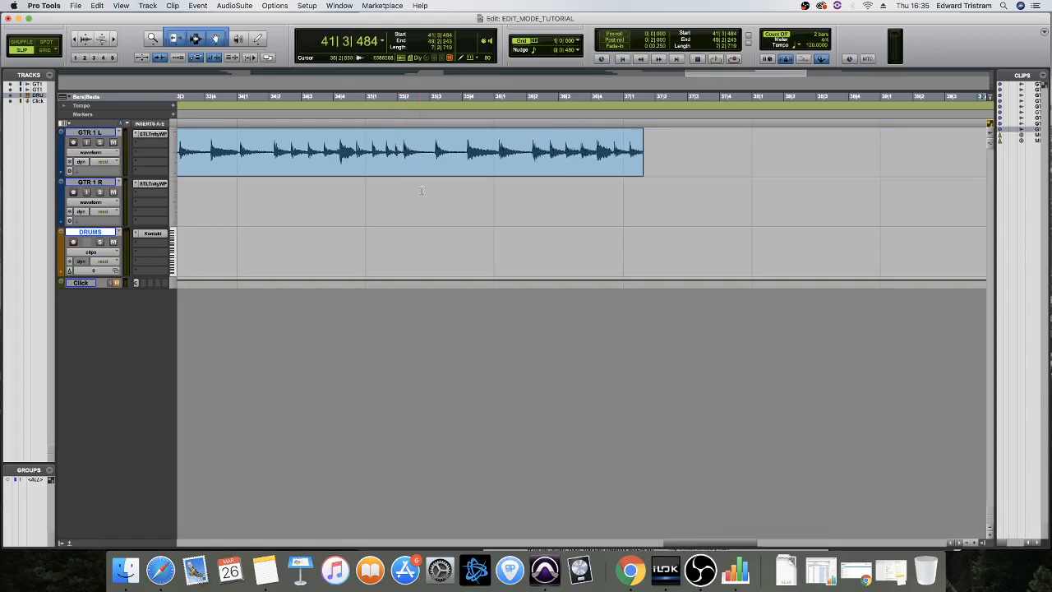
Step: Move the later copied GTR 1 L clip to about 36|3 so it overlaps the end of the earlier copy
key(r)
key(r)
drag(791, 168, 585, 146)
click(563, 136)
key(t)
key(t)
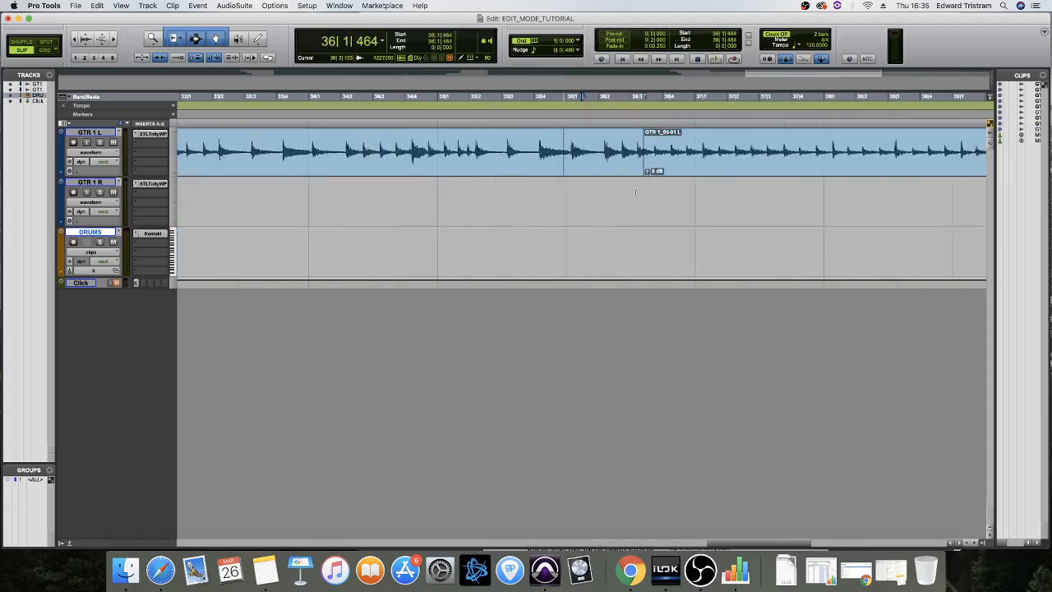
Step: Play back GTR 1 L from about 36|1 across the hard junction of the two copied clips
click(586, 136)
key(space)
key(space)
Step: Try two wide crossfades over the junction, skipping invalid fades on the first and adjusting the bounds on the second, and undo the result
drag(636, 169, 479, 164)
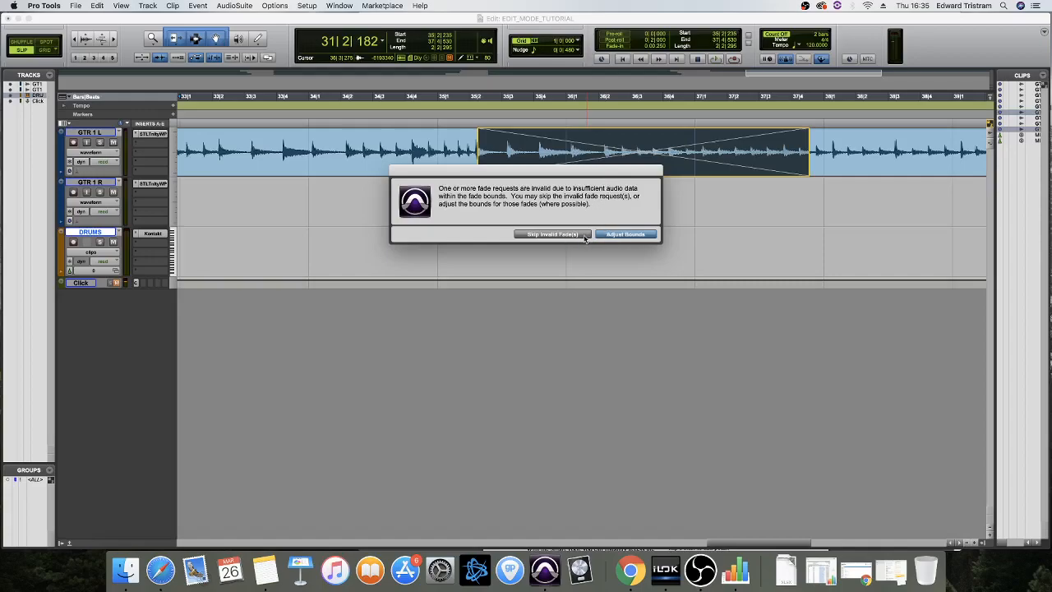
click(552, 234)
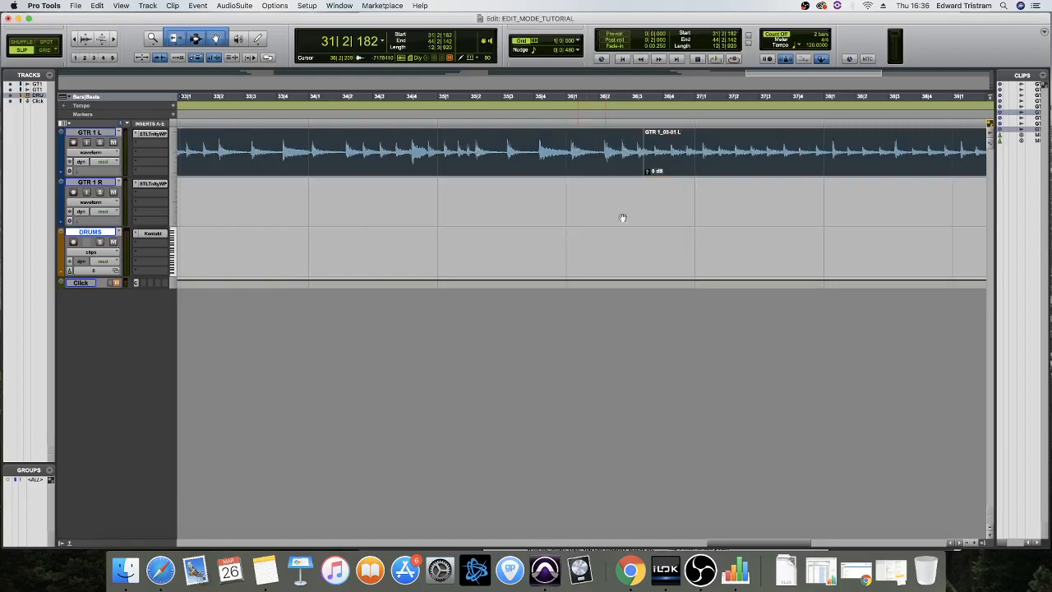
drag(648, 169, 391, 169)
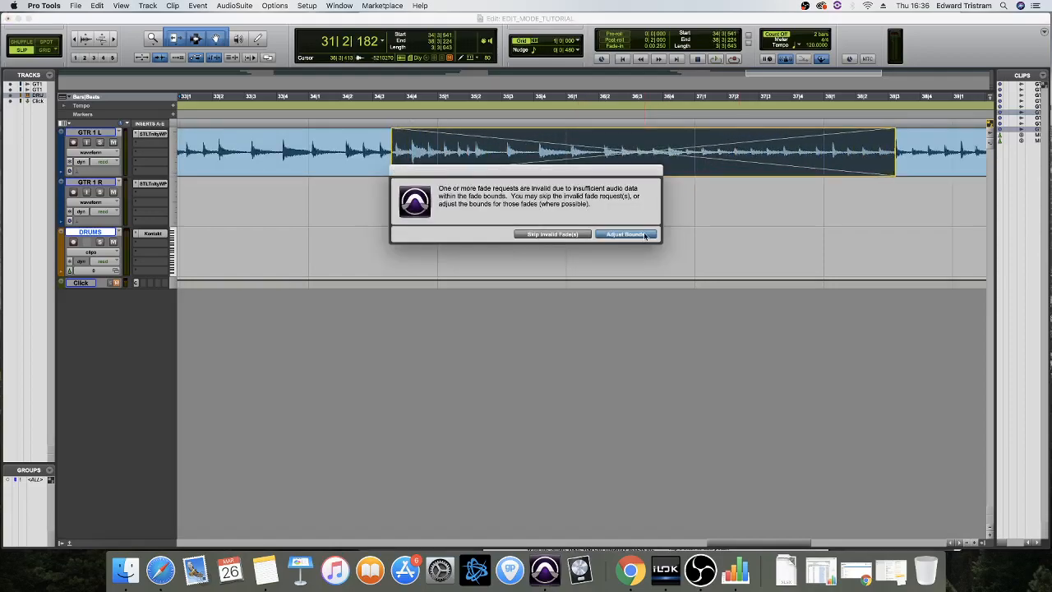
click(626, 234)
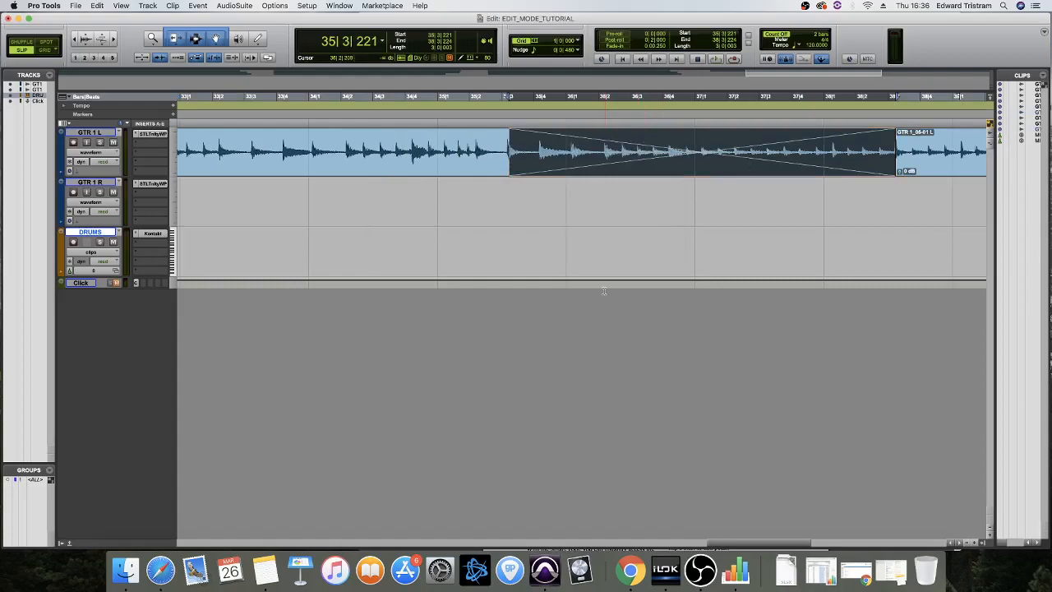
key(r)
key(r)
key(super+z)
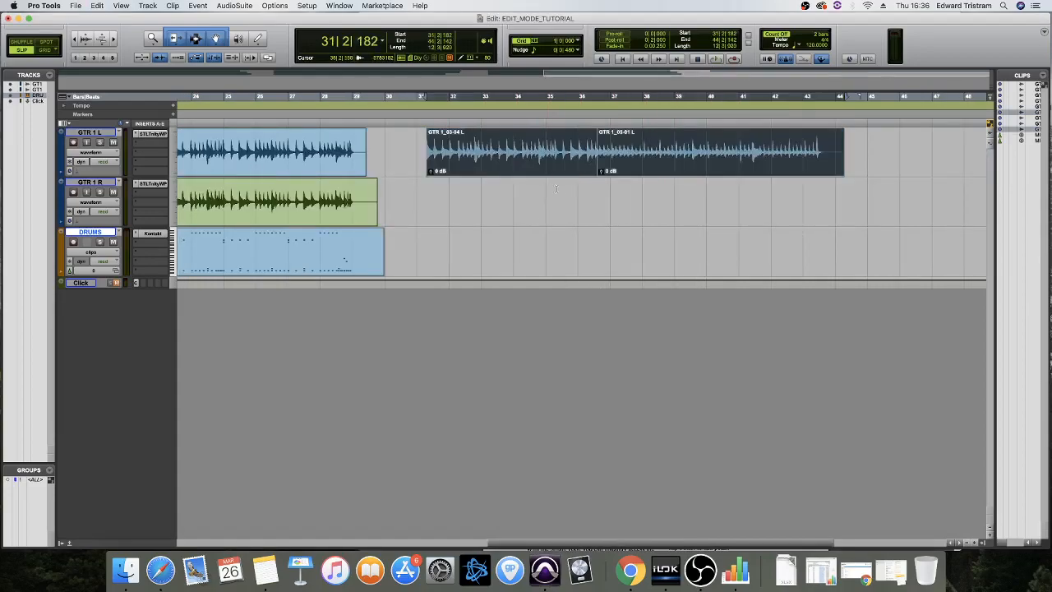
Step: Delete both copied GTR 1 L clips between 31|2|182 and 44|2|142
click(550, 169)
key(Delete)
click(657, 168)
key(Delete)
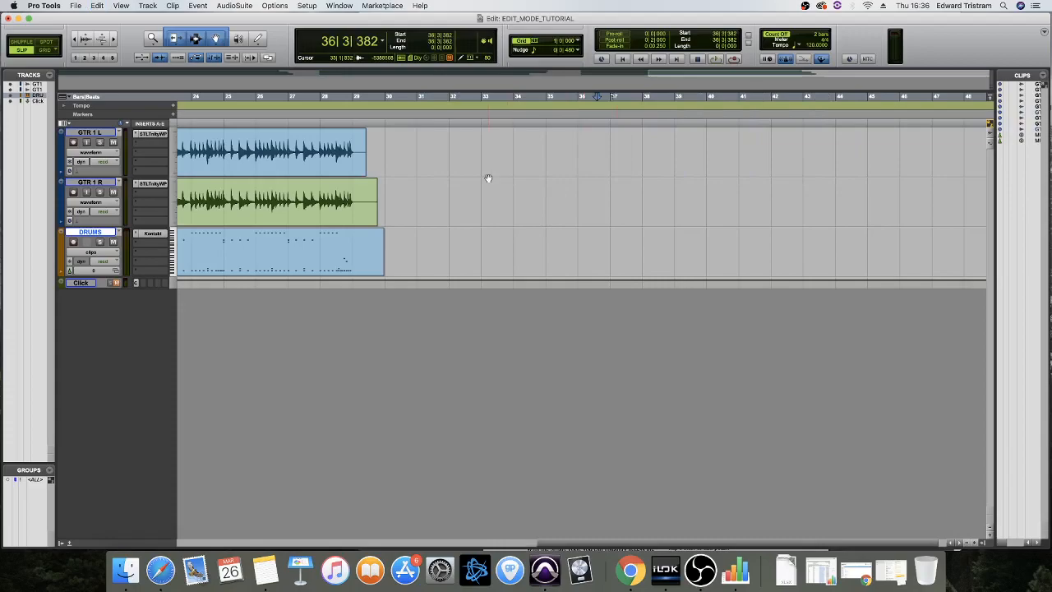
Step: Copy the third GTR 1 L clip to 42|1|446 and place another copy over its end at about 48|3
key(r)
key(r)
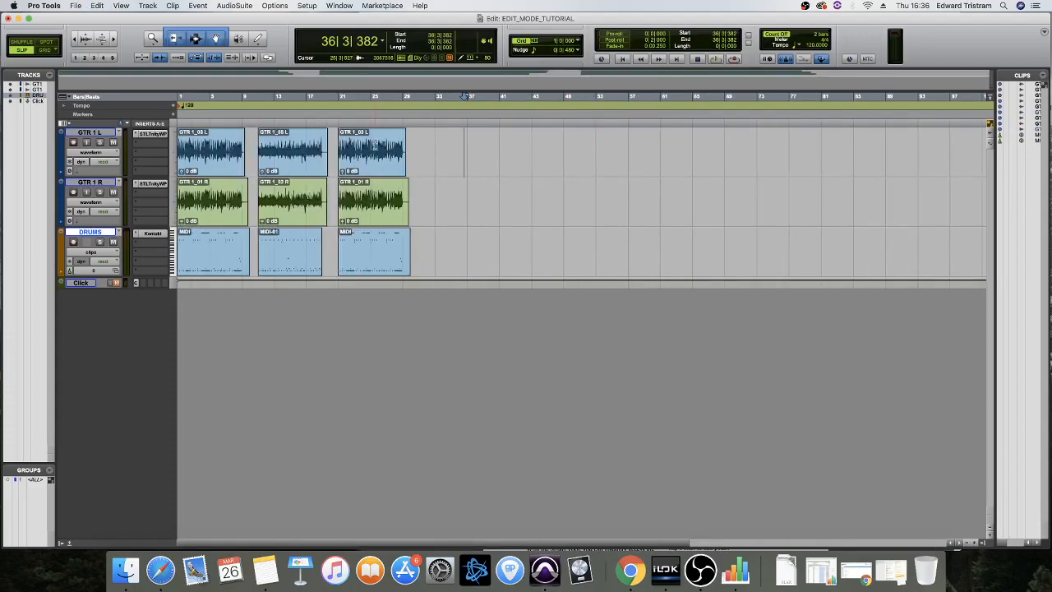
click(370, 163)
drag(373, 165, 543, 174)
Step: Create a crossfade over the junction of the new copies with 48|1|570 to 49|1|743 selected, adjusting the fade bounds
drag(544, 171, 512, 147)
key(t)
key(t)
key(t)
key(t)
key(f)
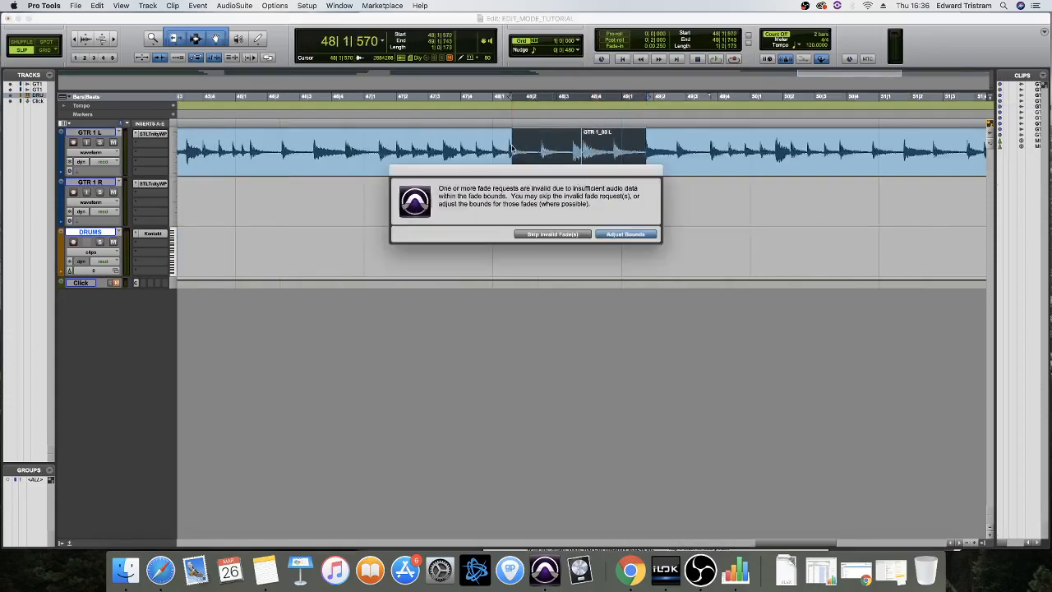
click(611, 235)
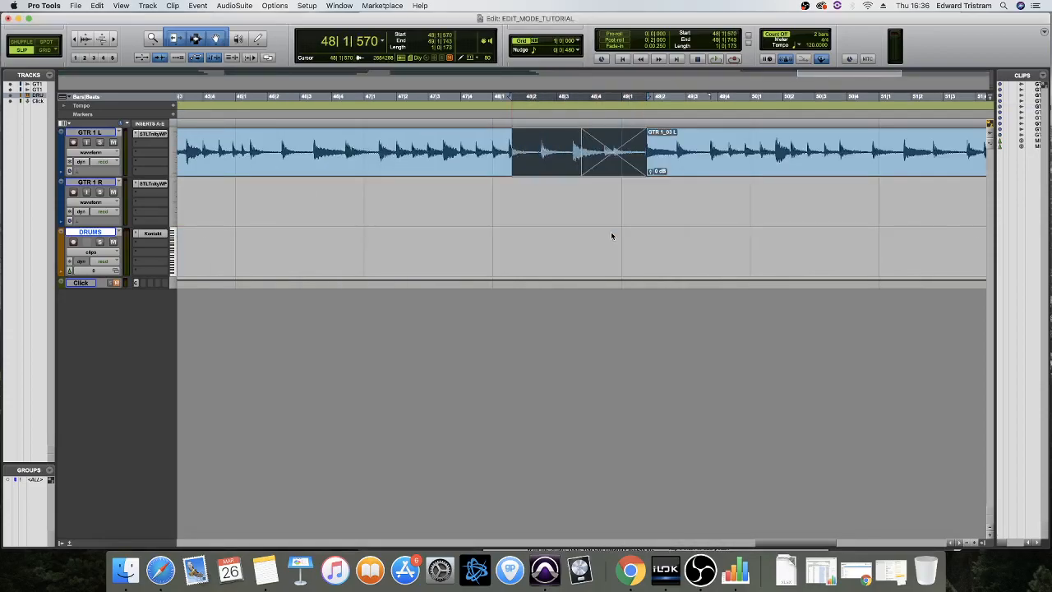
key(Tab)
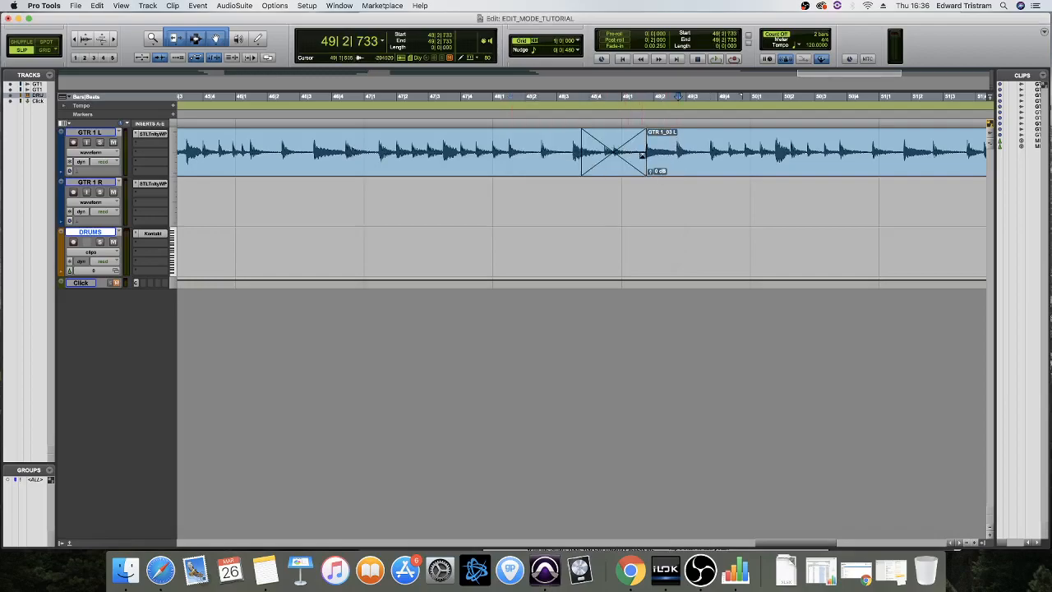
Step: Undo the crossfade and the placement of the second copy, leaving only the GTR 1 L copy at 42|1|446
key(super+z)
click(563, 146)
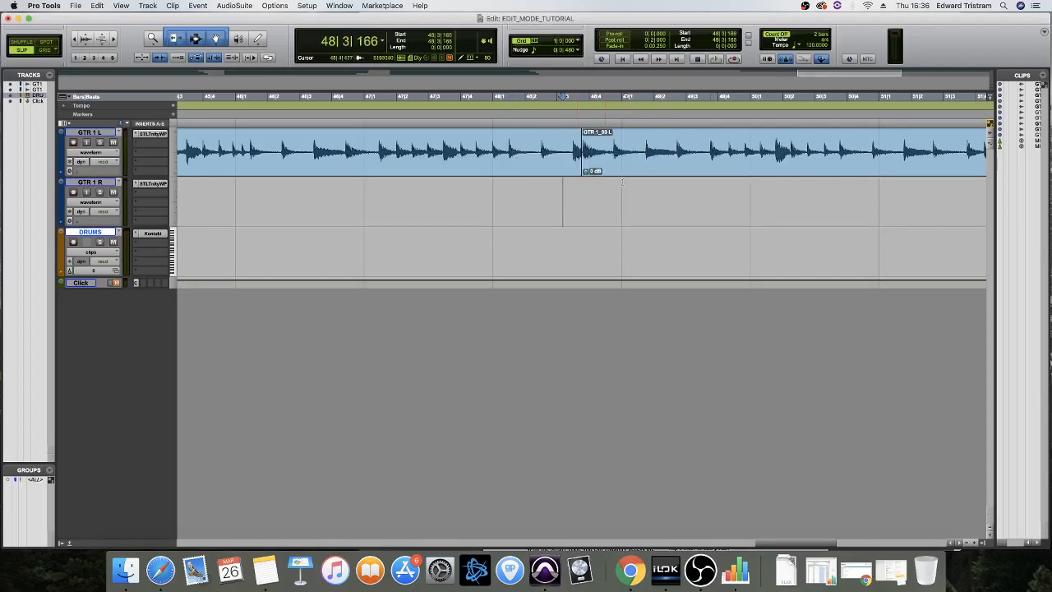
key(super+z)
Step: Copy the GTR 1 L clip at 42|1|446 to just after itself and try a wide crossfade over their junction, skipping invalid fades
key(super+bracketleft)
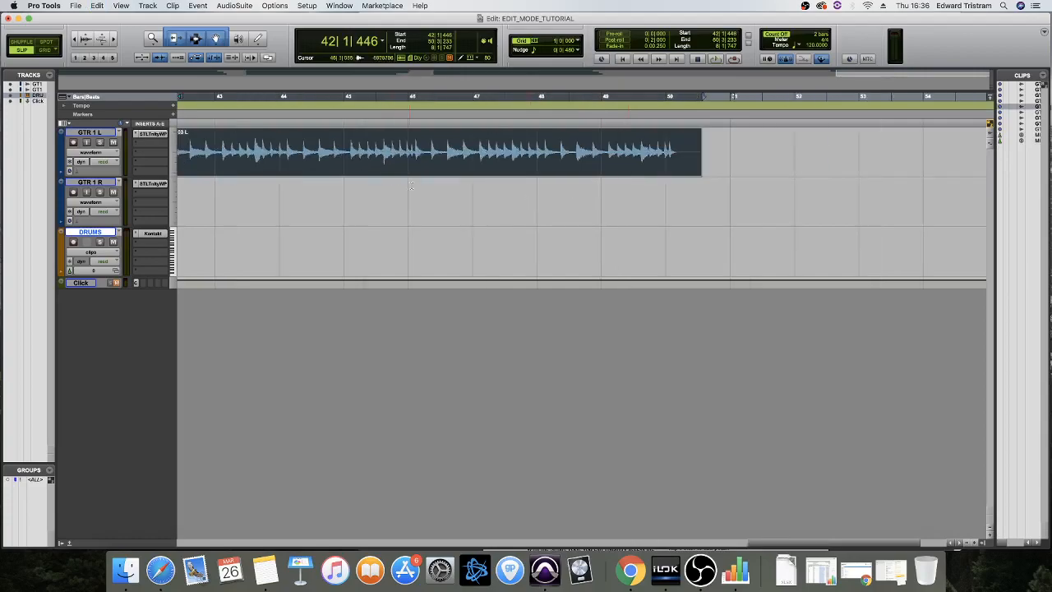
key(super+bracketleft)
drag(456, 166, 719, 174)
drag(638, 178, 535, 171)
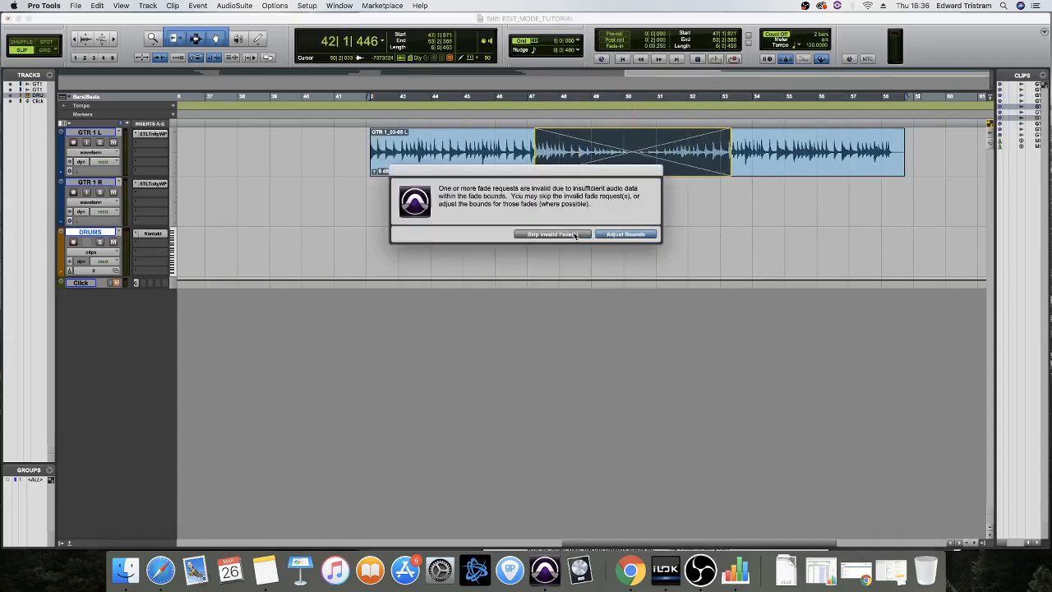
click(575, 235)
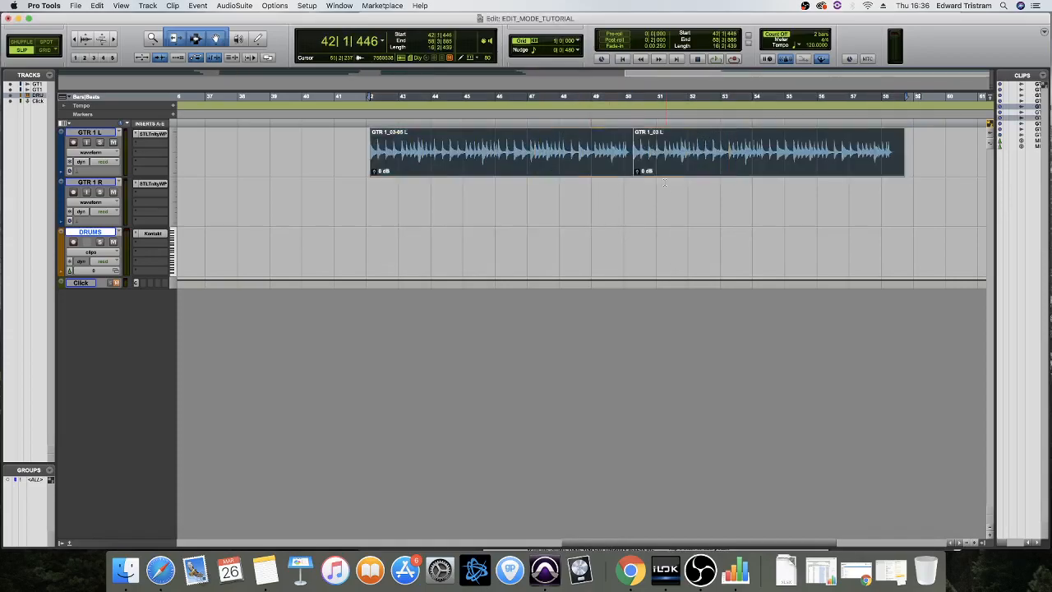
Step: Delete both copied GTR 1 L clips starting at 42|1|446 and return the playhead to the start of the session
key(Delete)
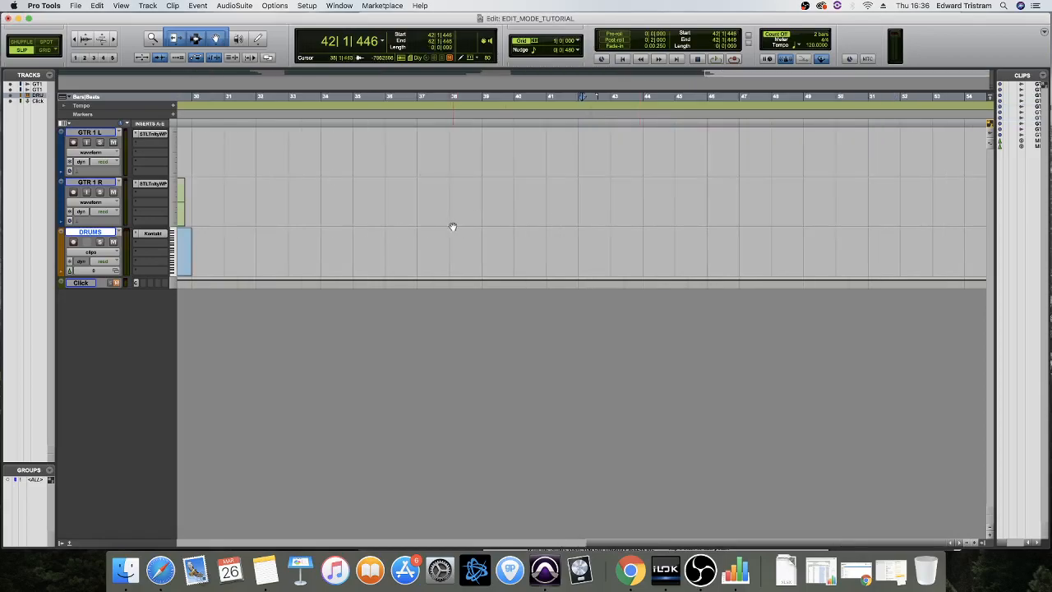
key(r)
key(r)
click(623, 60)
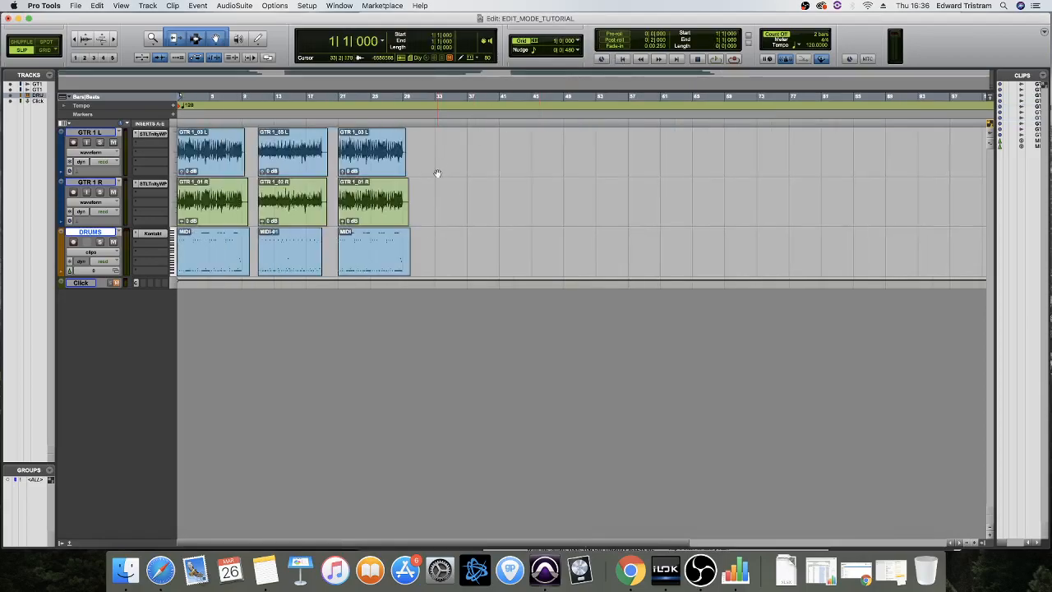
key(t)
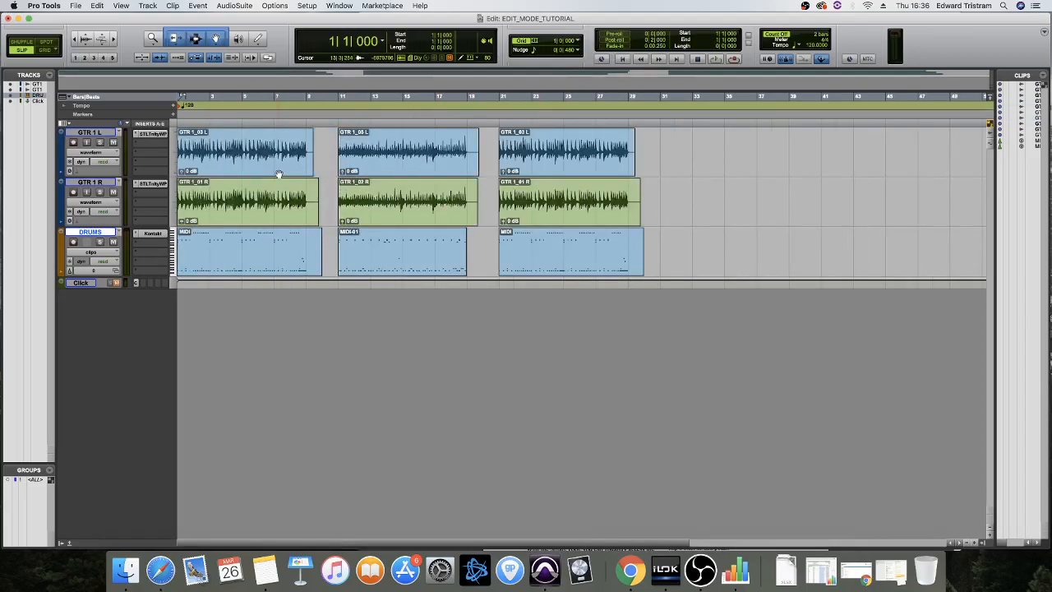